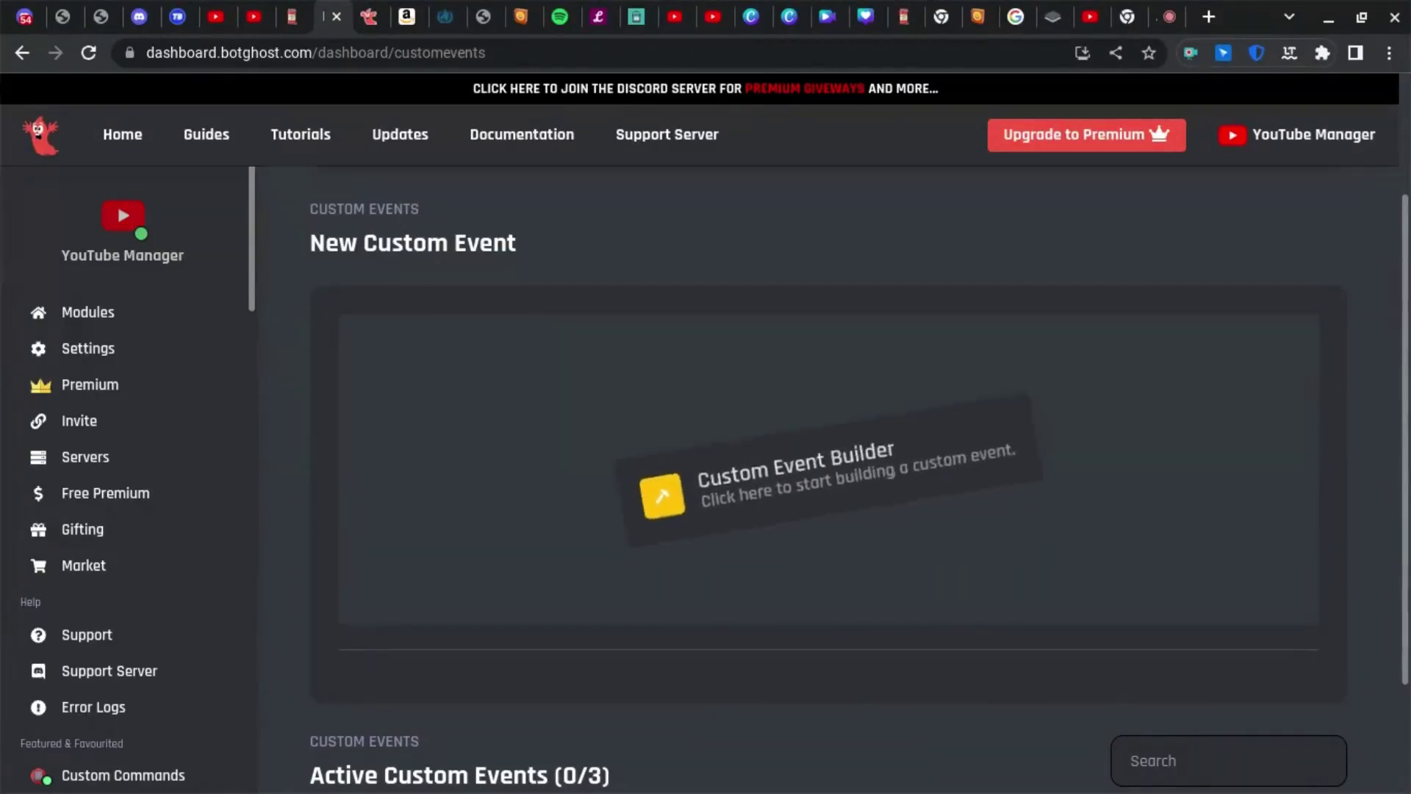
- Create a custom event with the 'When a new message is sent' trigger and start naming it Prefix Event
click(1038, 526)
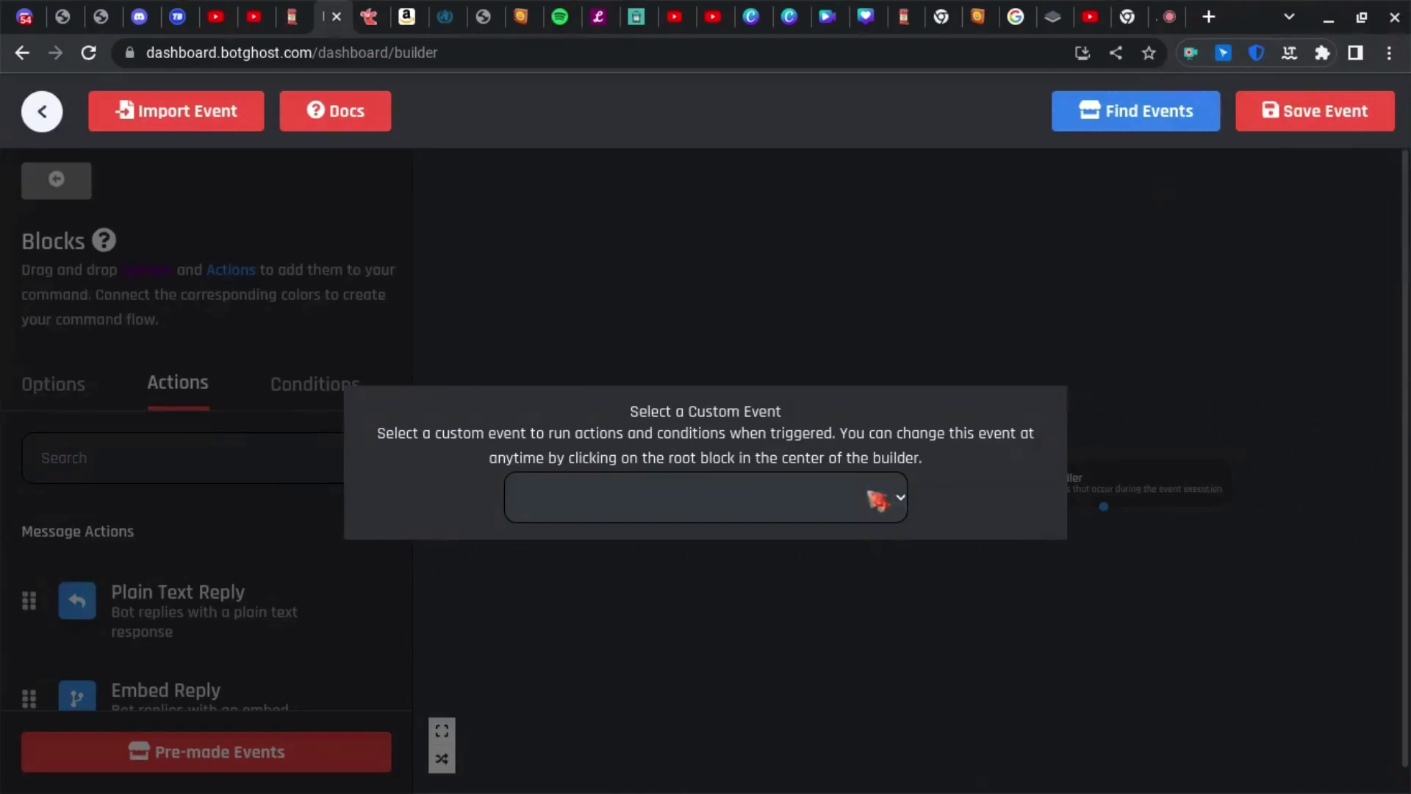
click(877, 501)
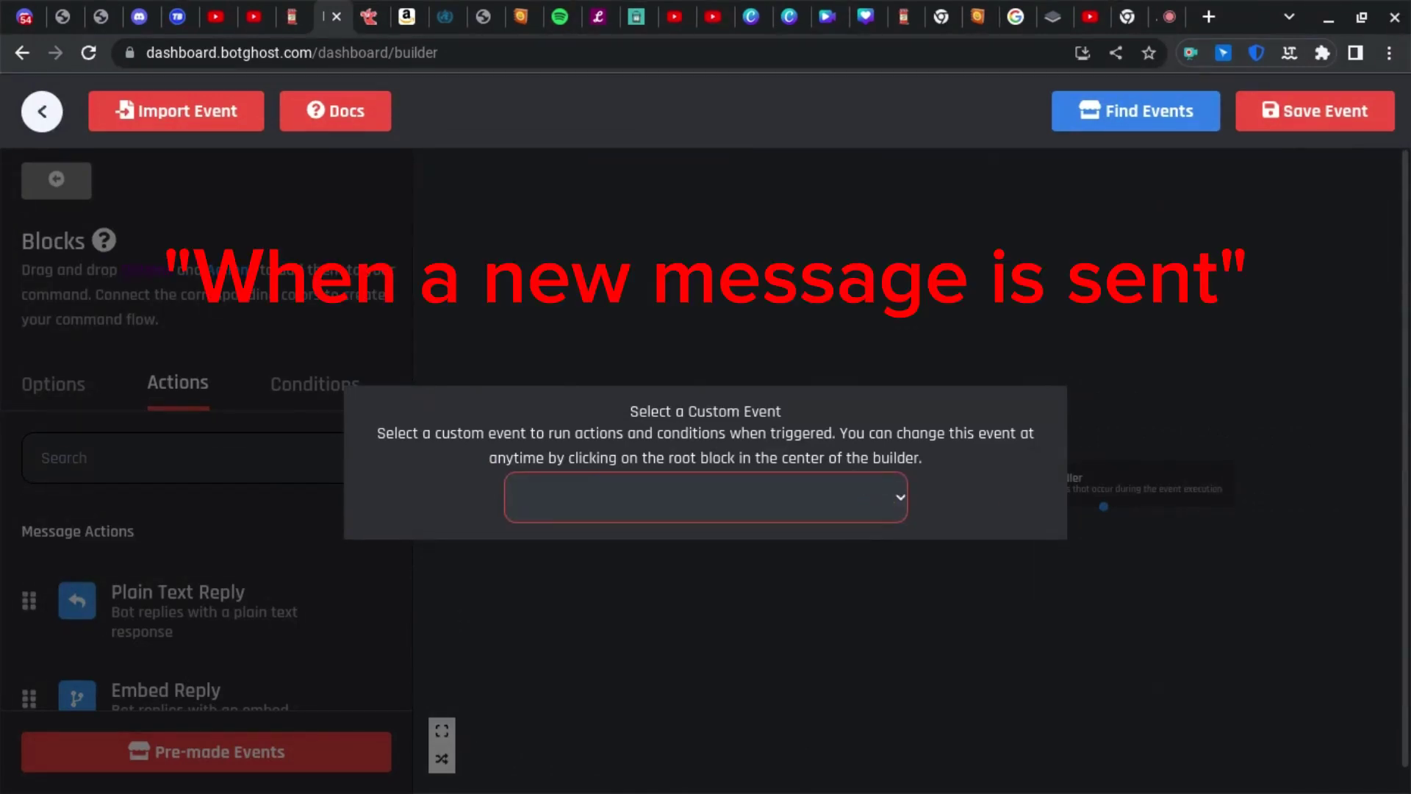
click(756, 306)
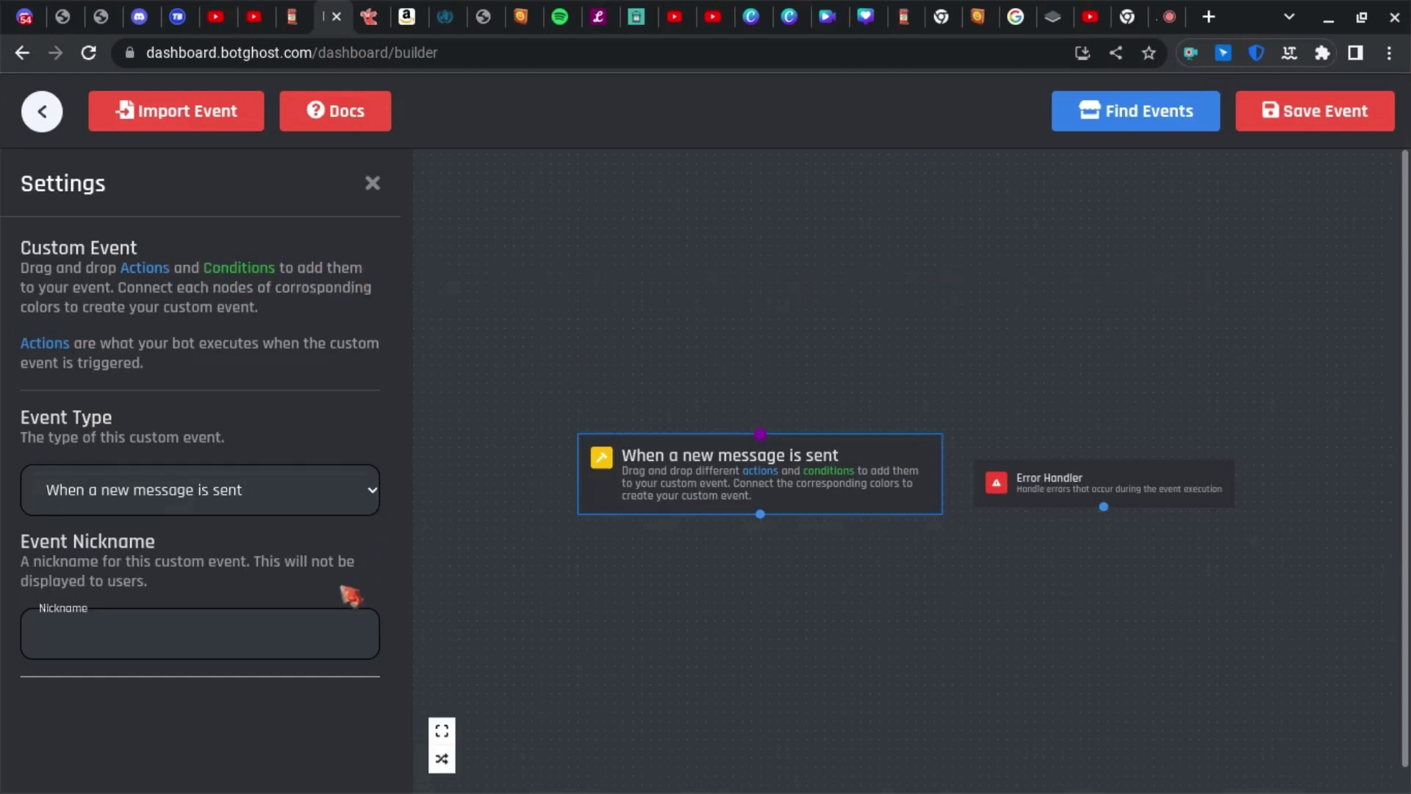
click(327, 633)
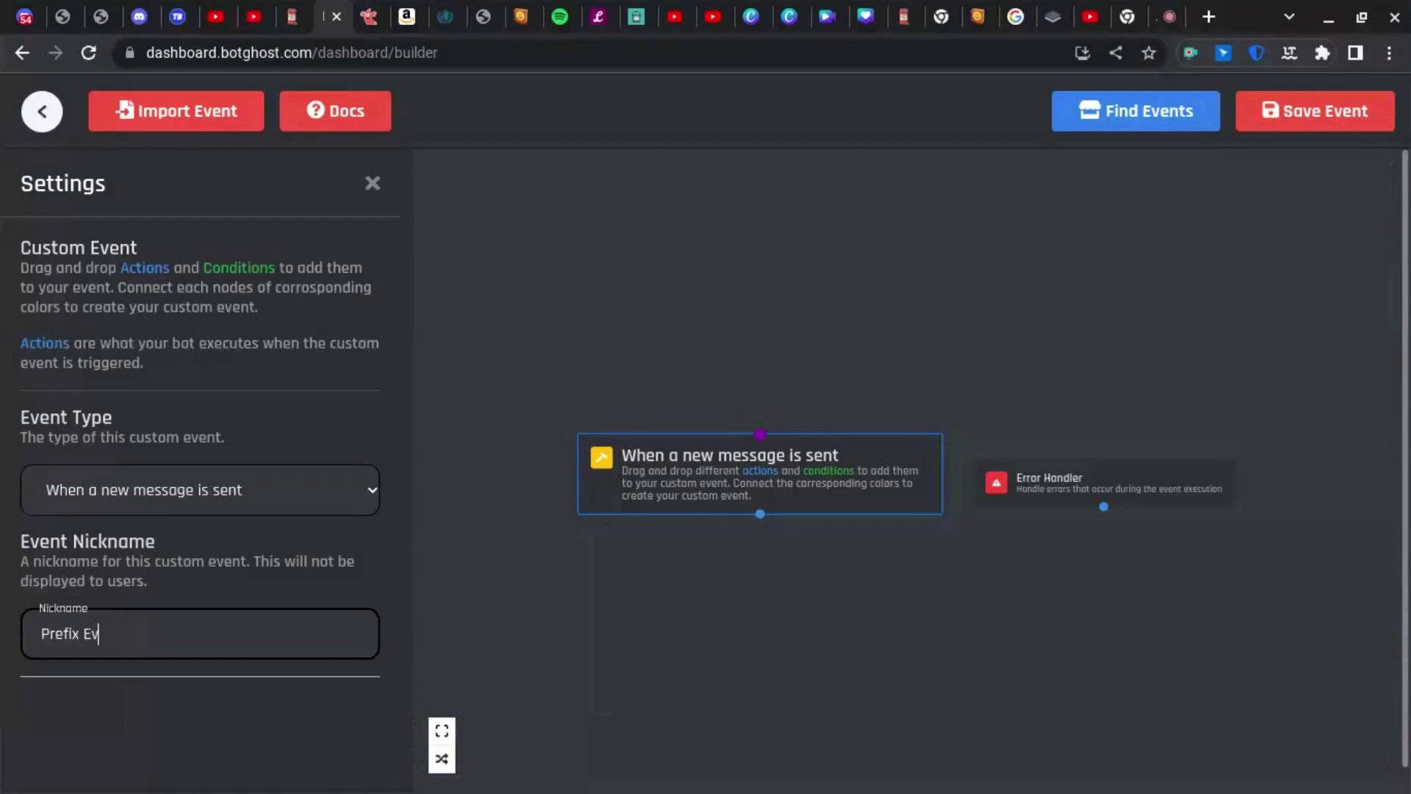
- Add a Comparison Condition block and connect it below the new-message trigger
click(857, 646)
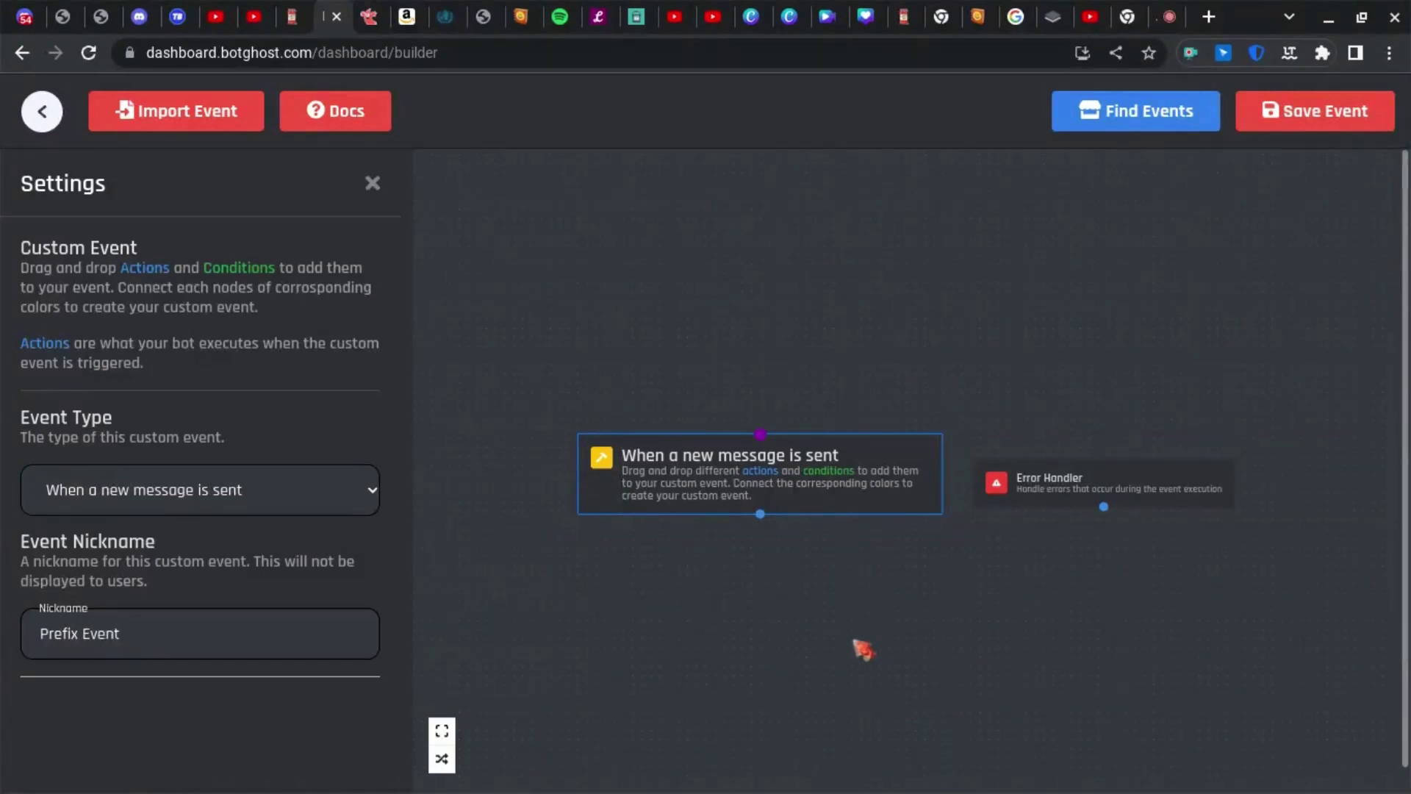
click(374, 188)
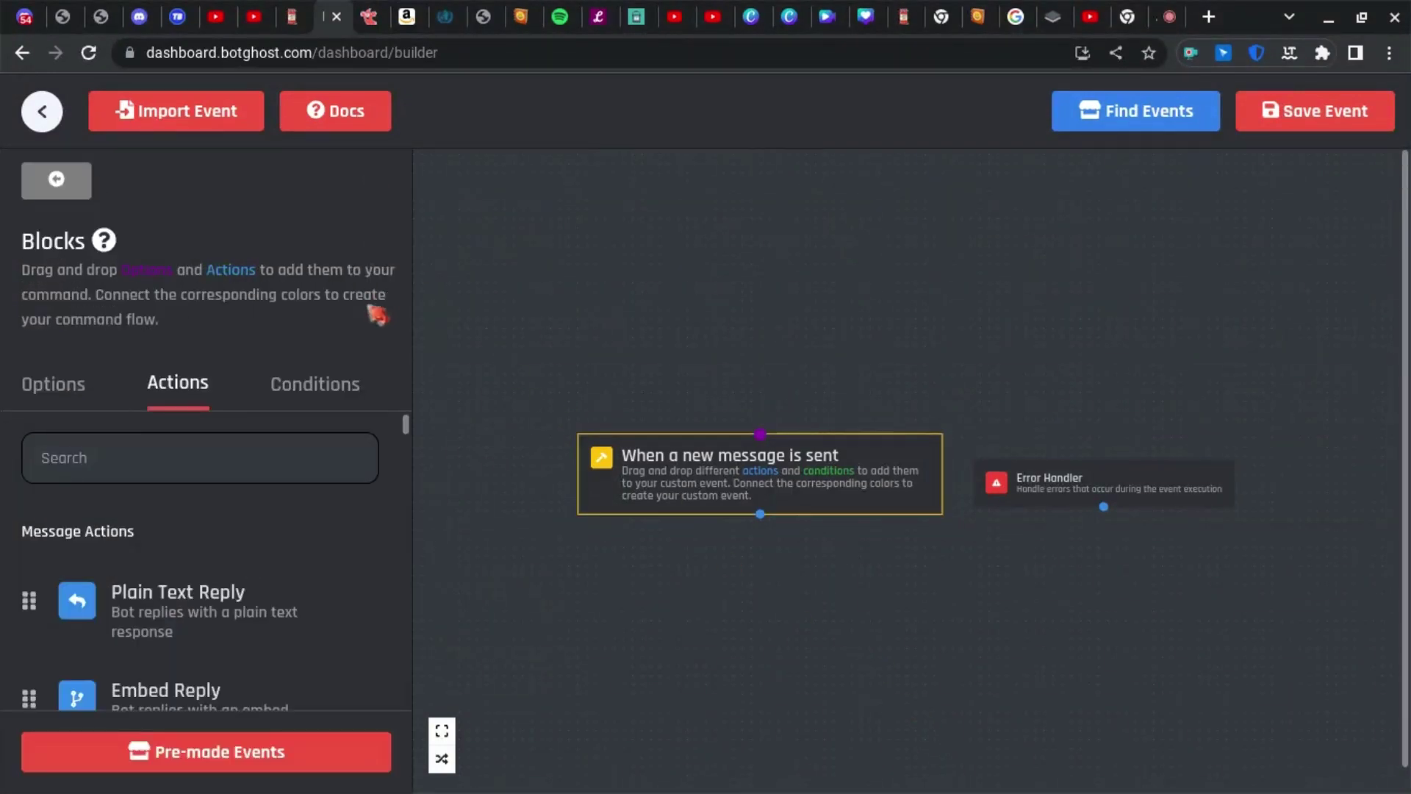
click(313, 400)
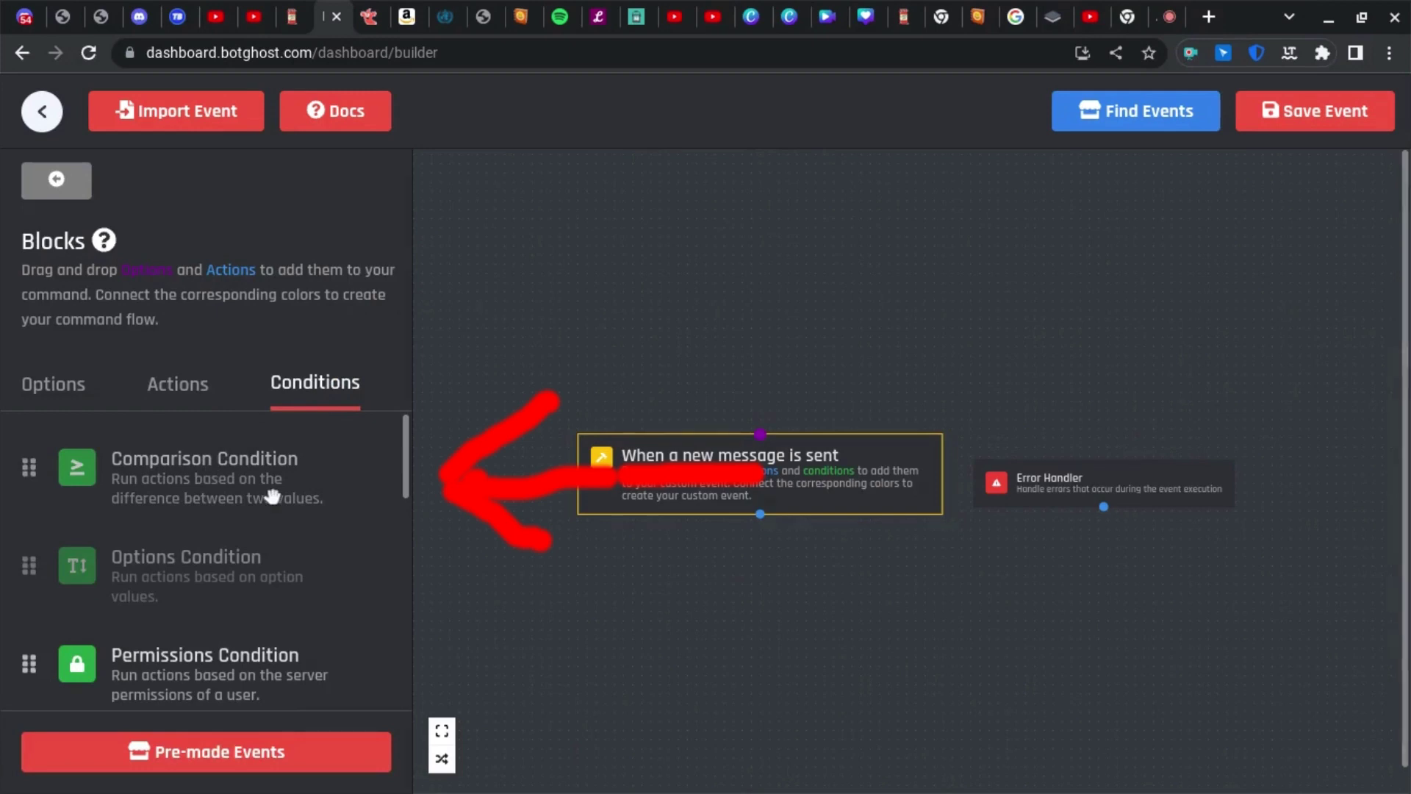
drag(272, 498, 882, 597)
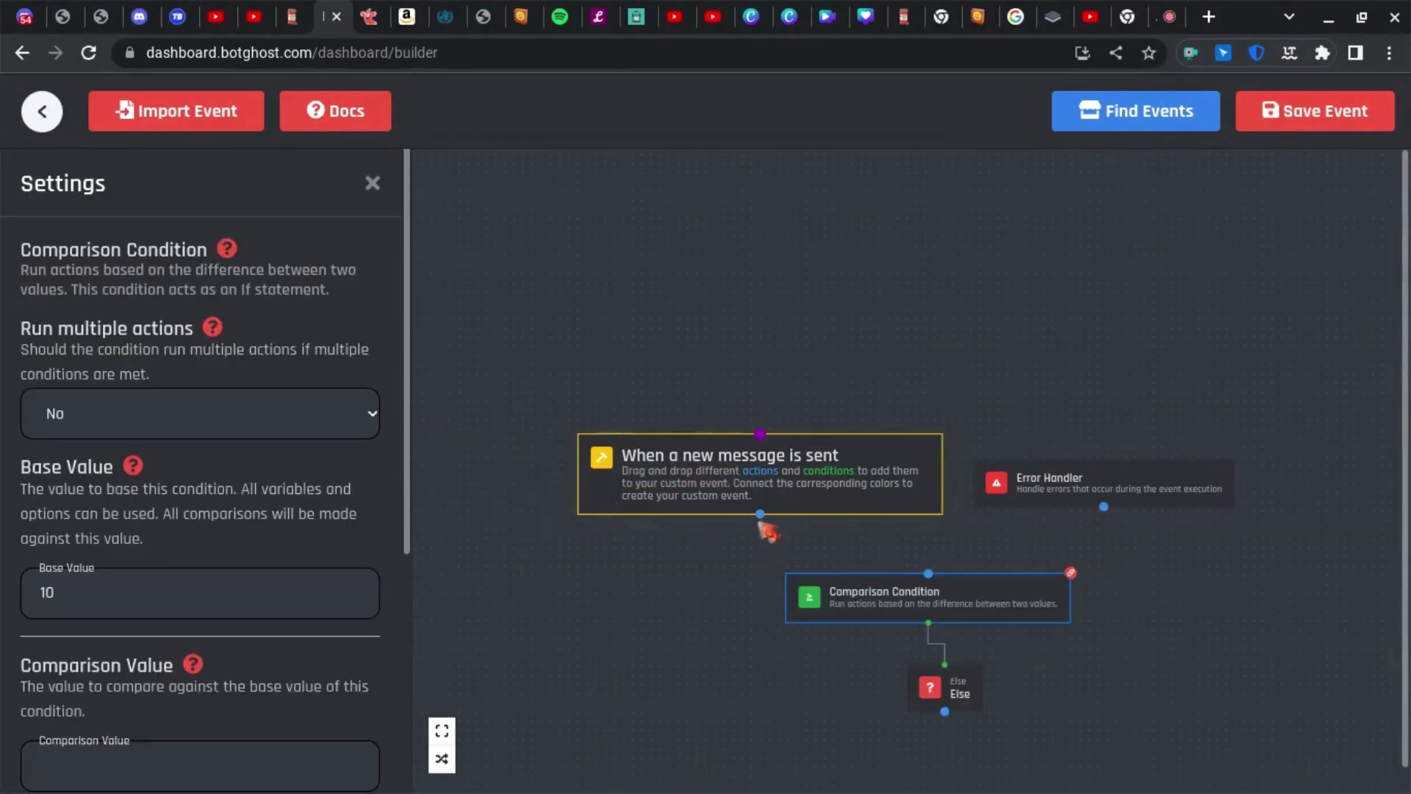
mouse_move(760, 513)
mouse_down()
mouse_move(928, 574)
mouse_move(799, 594)
mouse_up()
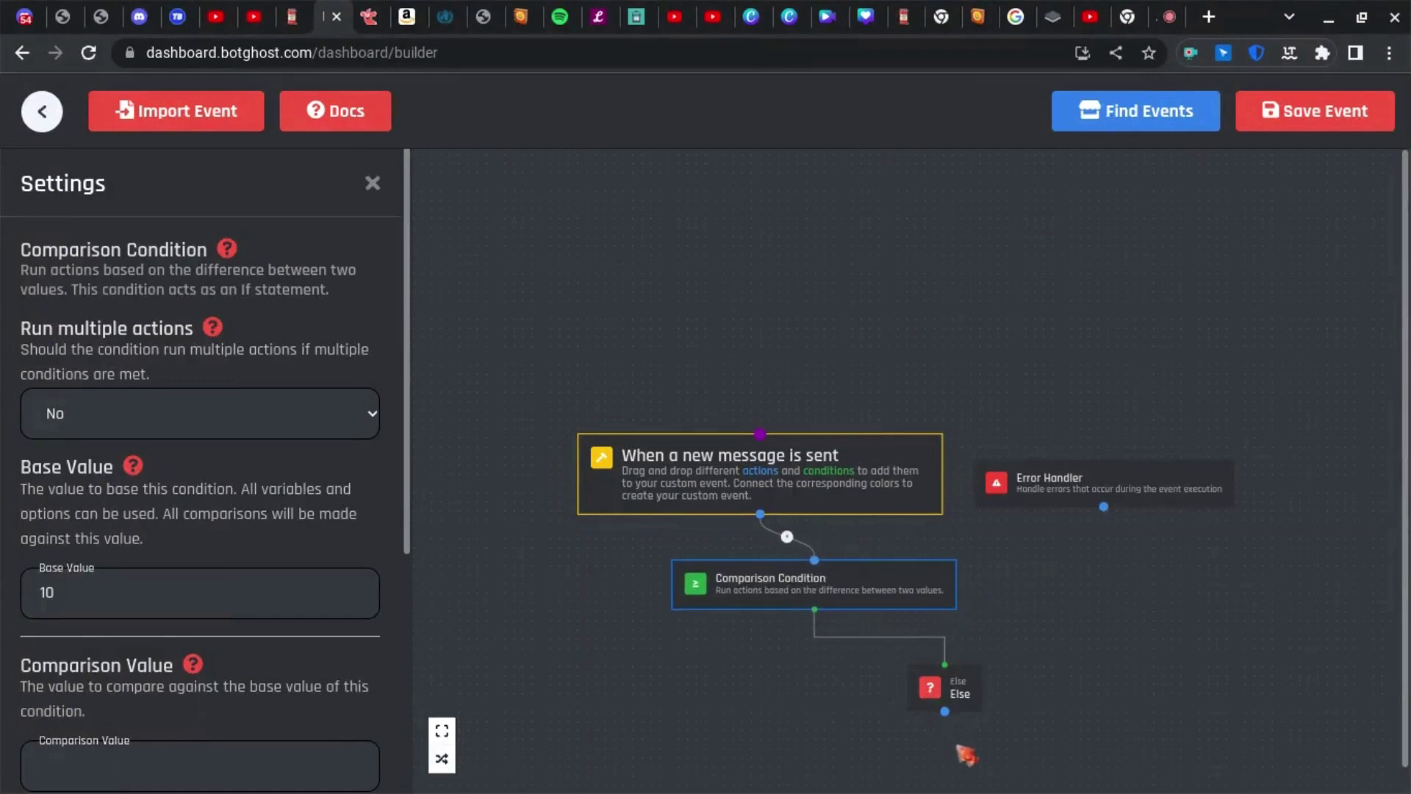
drag(967, 701, 862, 691)
- Replace the condition's base value 10 with {event_message_content}
click(742, 575)
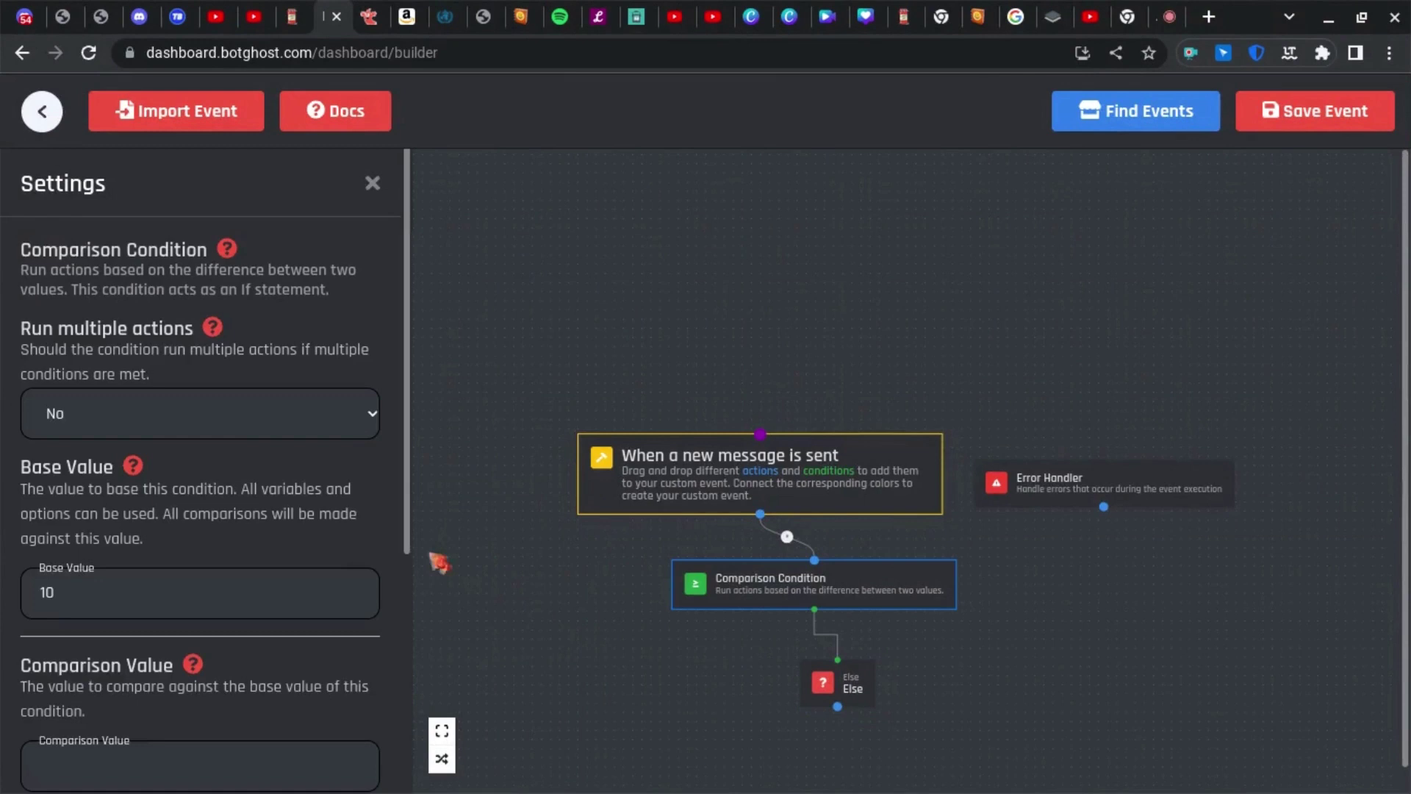
double_click(132, 603)
key(BackSpace)
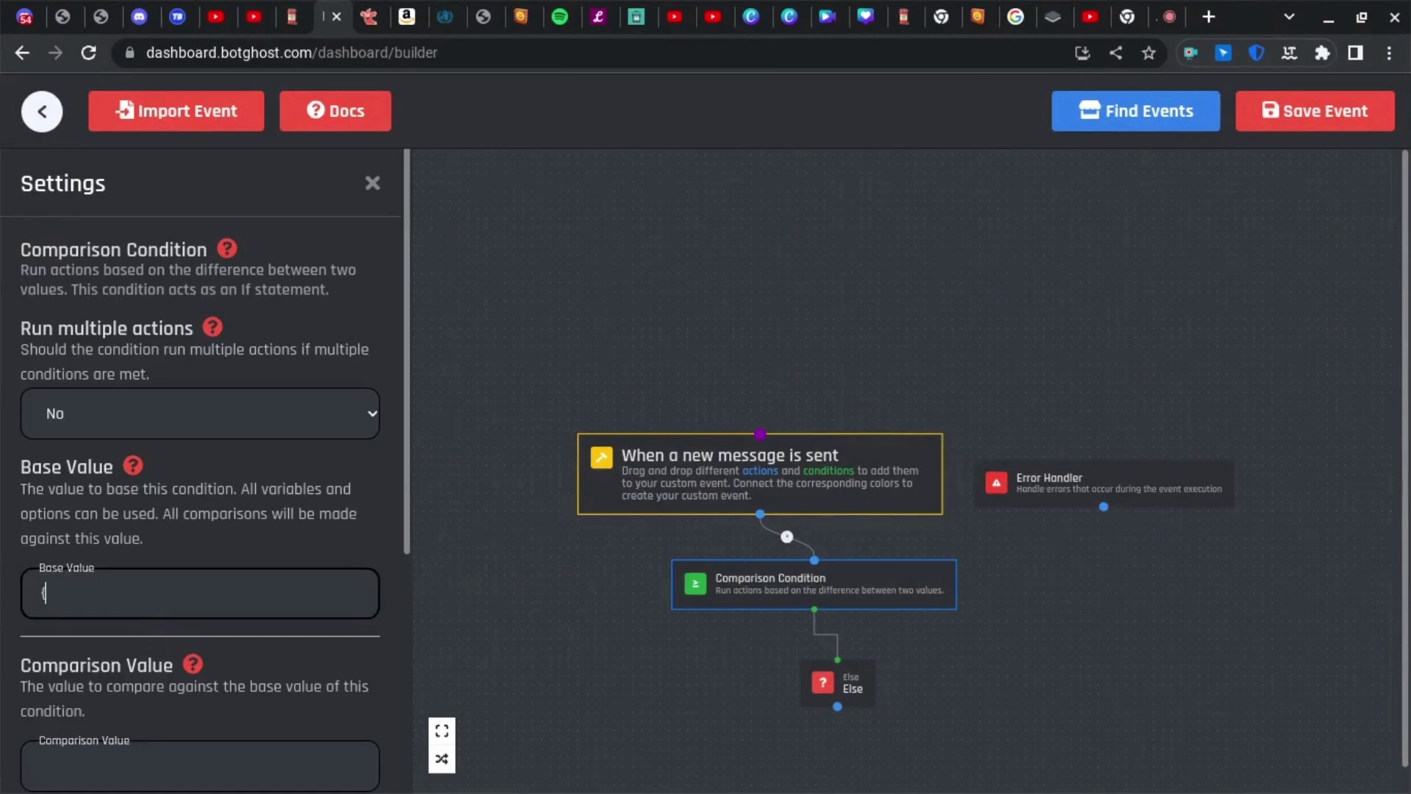
text({event_message_content)
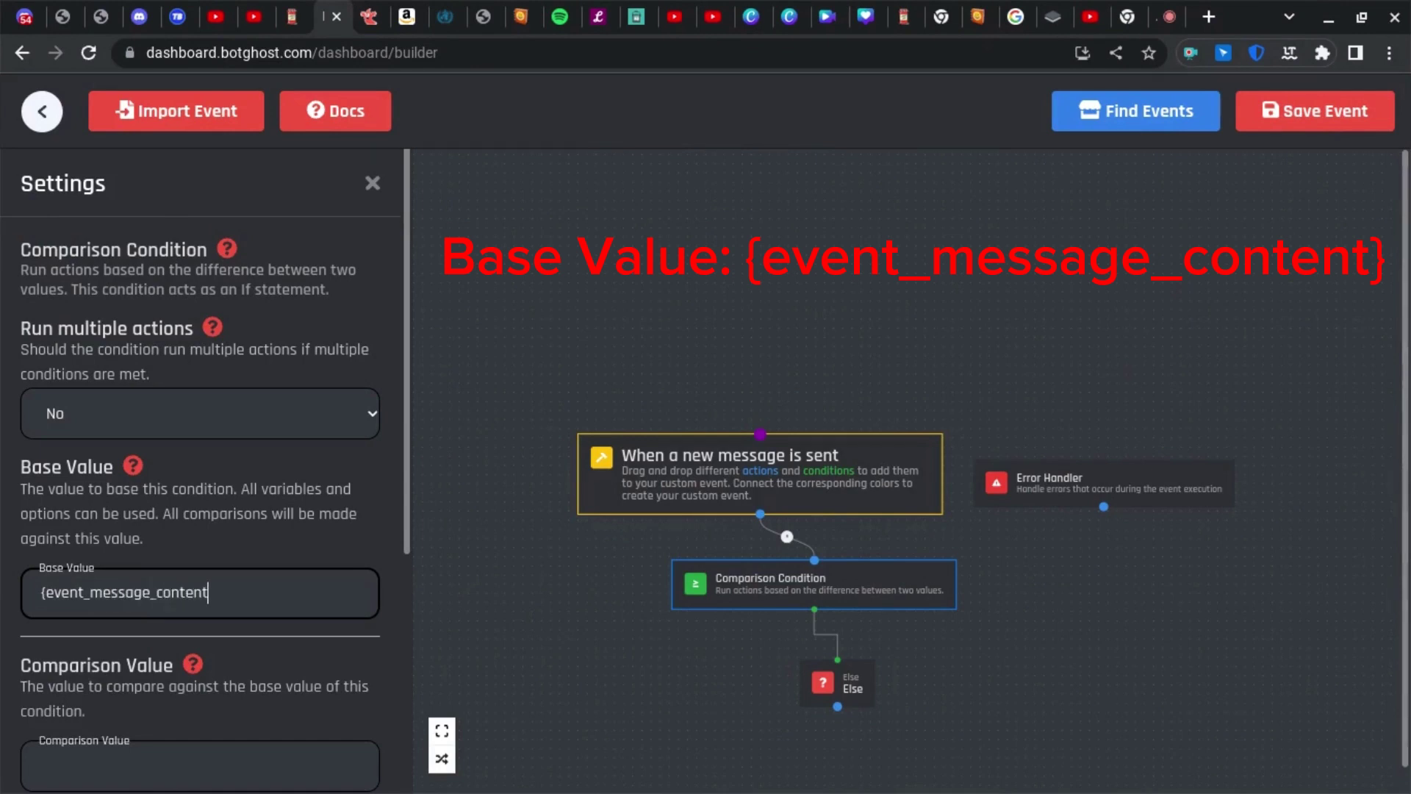
- Add a comparison branch with the value !prefix
click(262, 748)
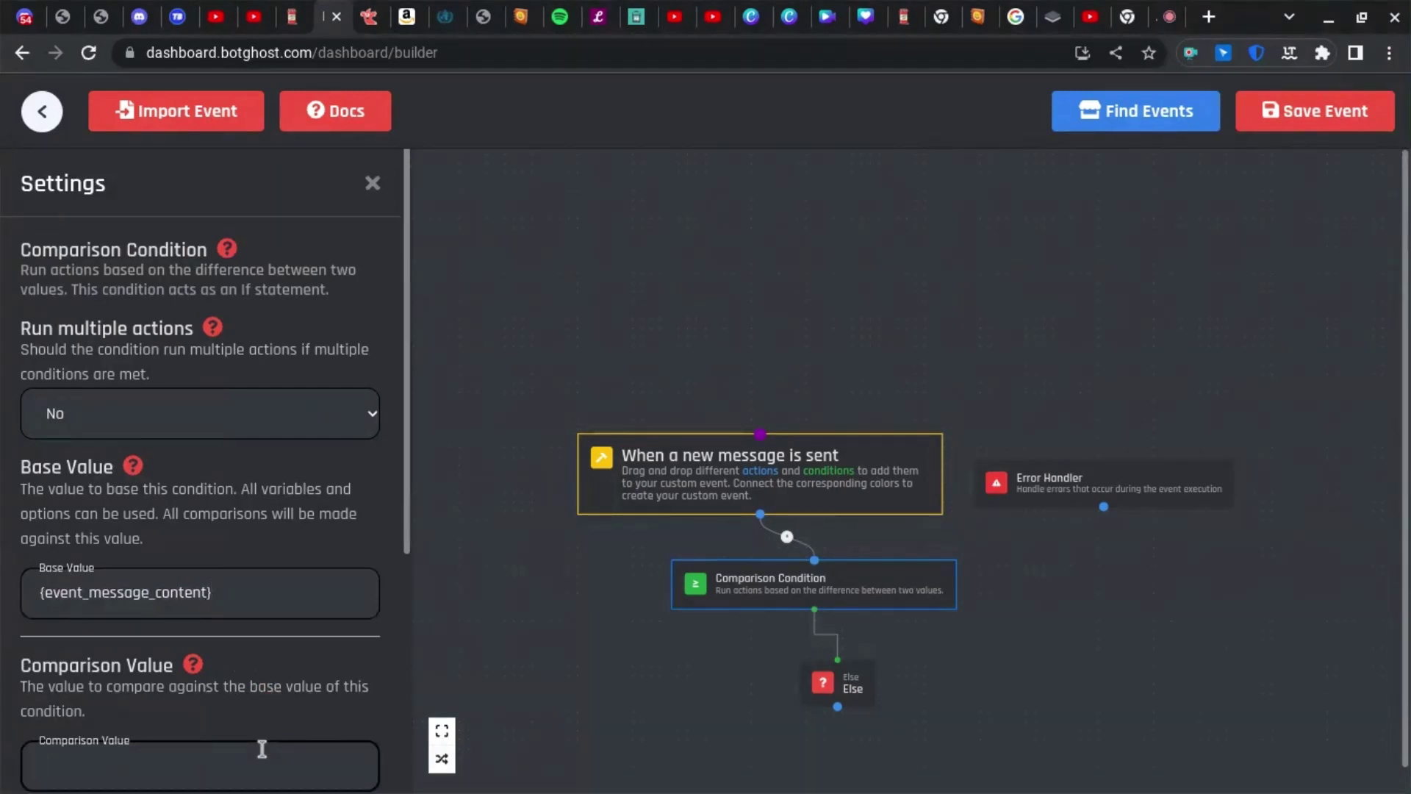
scroll(228, 546, down, 5)
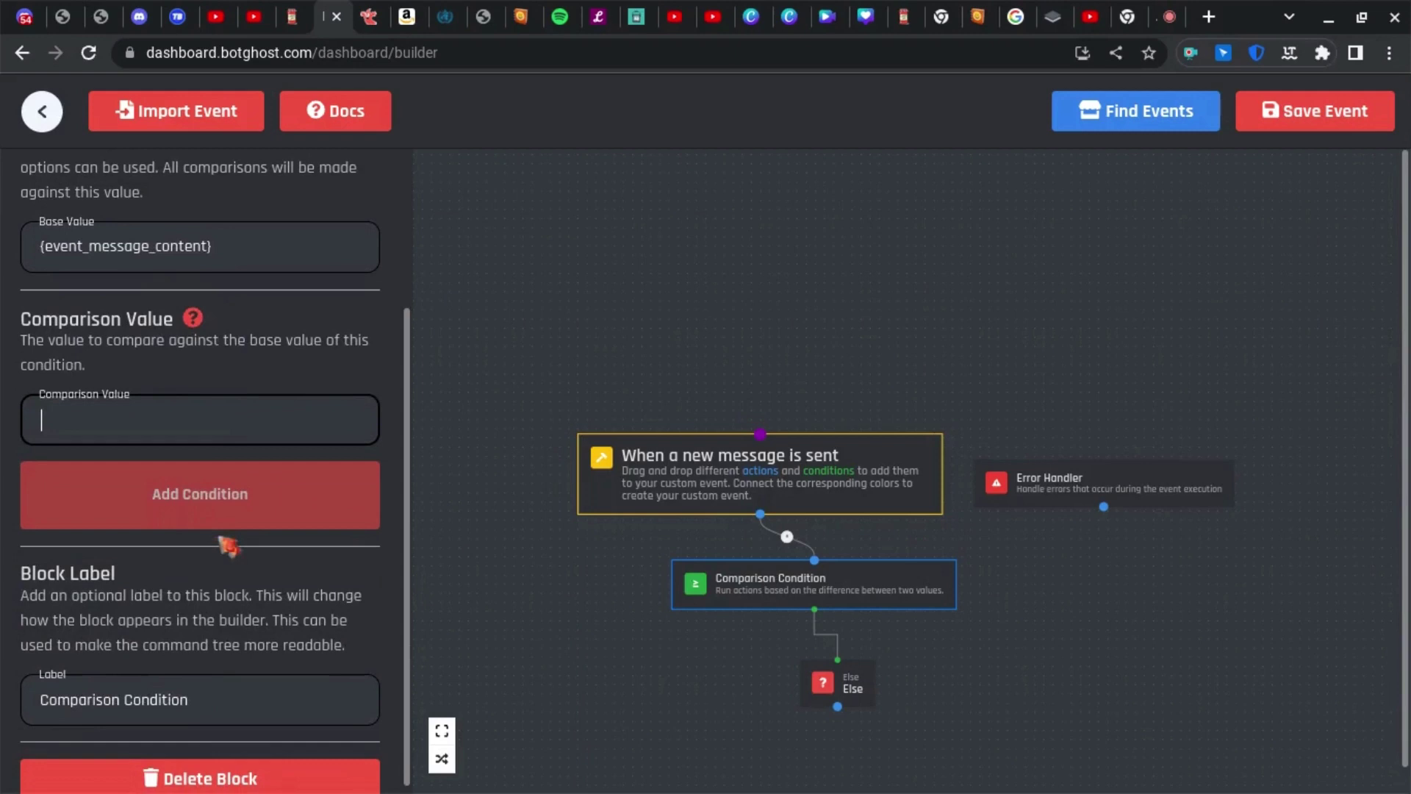
scroll(203, 647, up, 1)
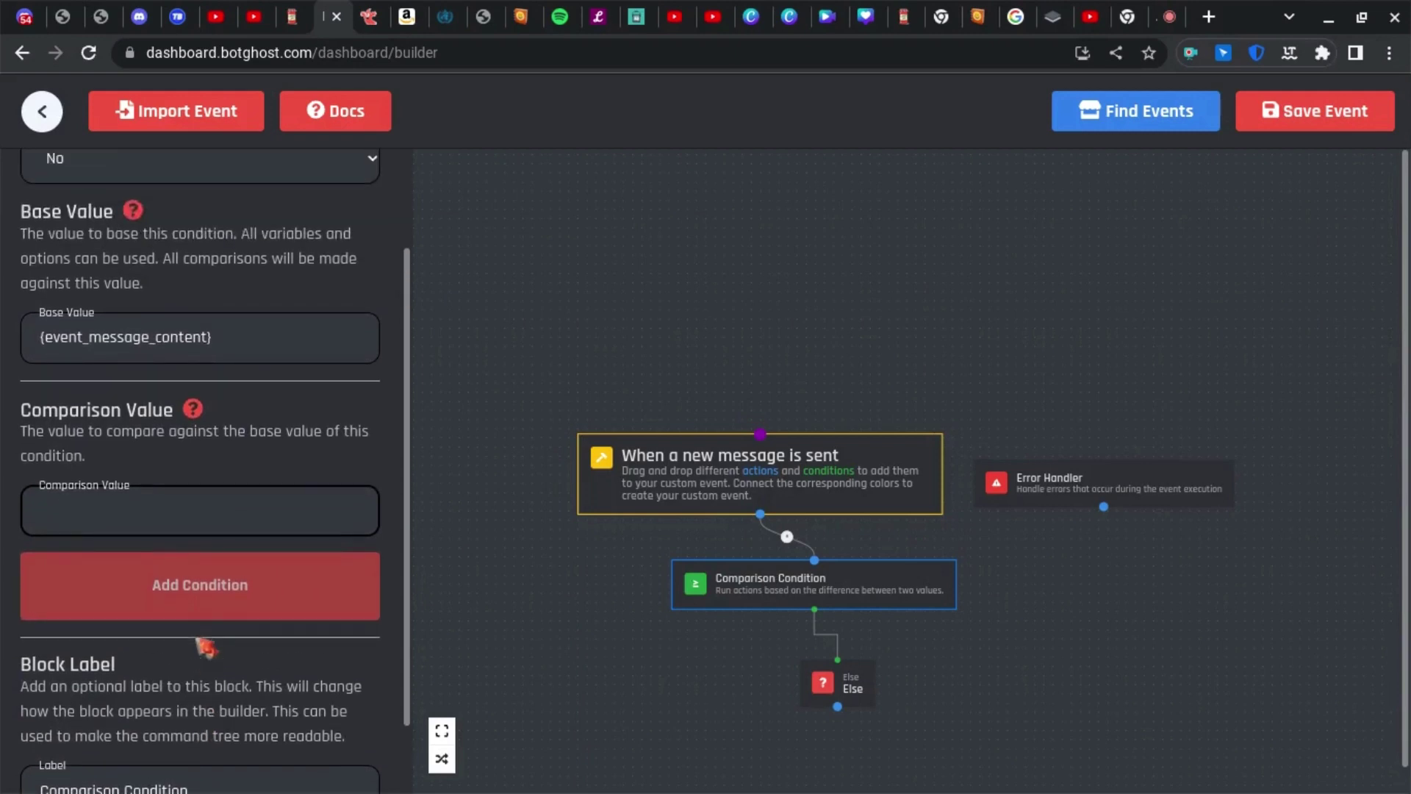
drag(22, 409, 147, 419)
click(147, 507)
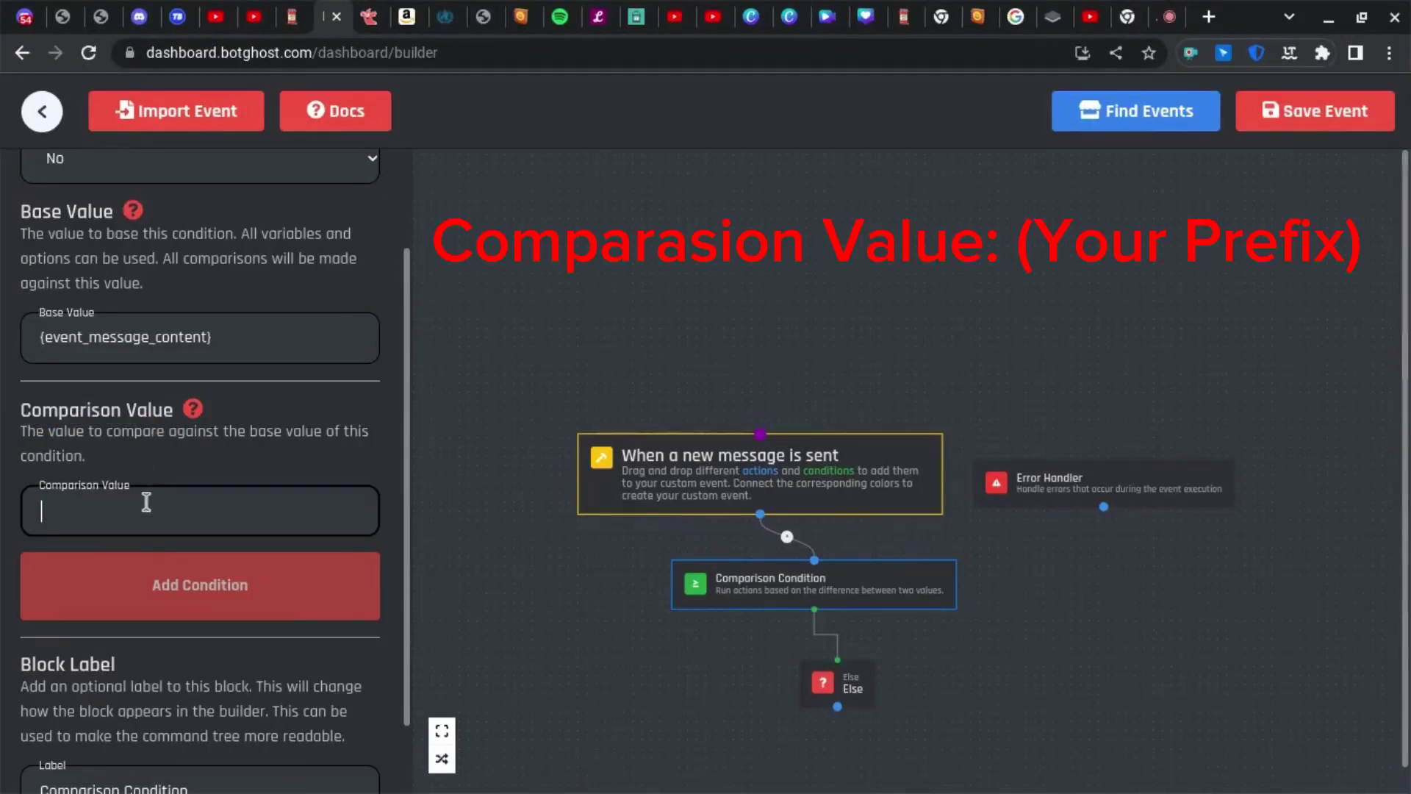
text(!pre)
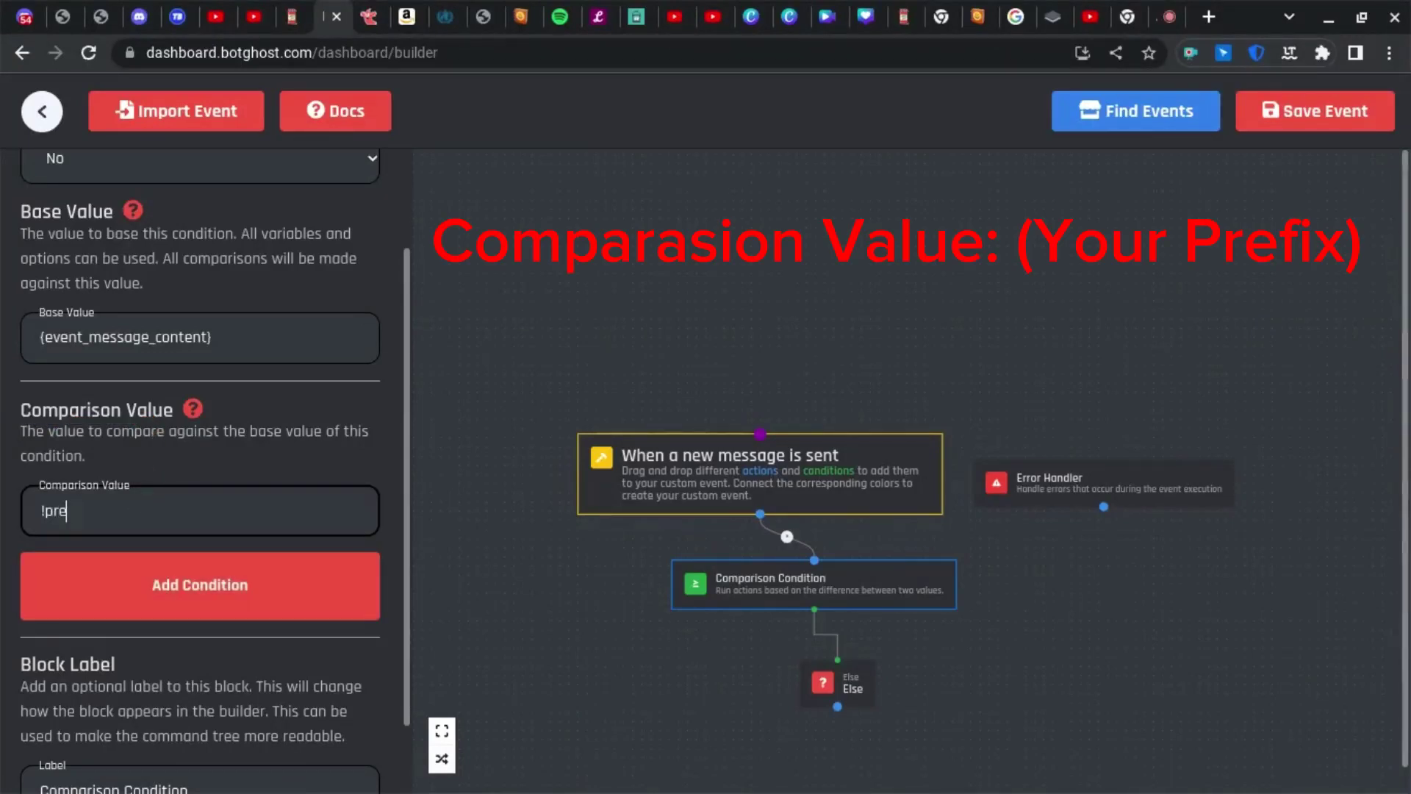
text(fix)
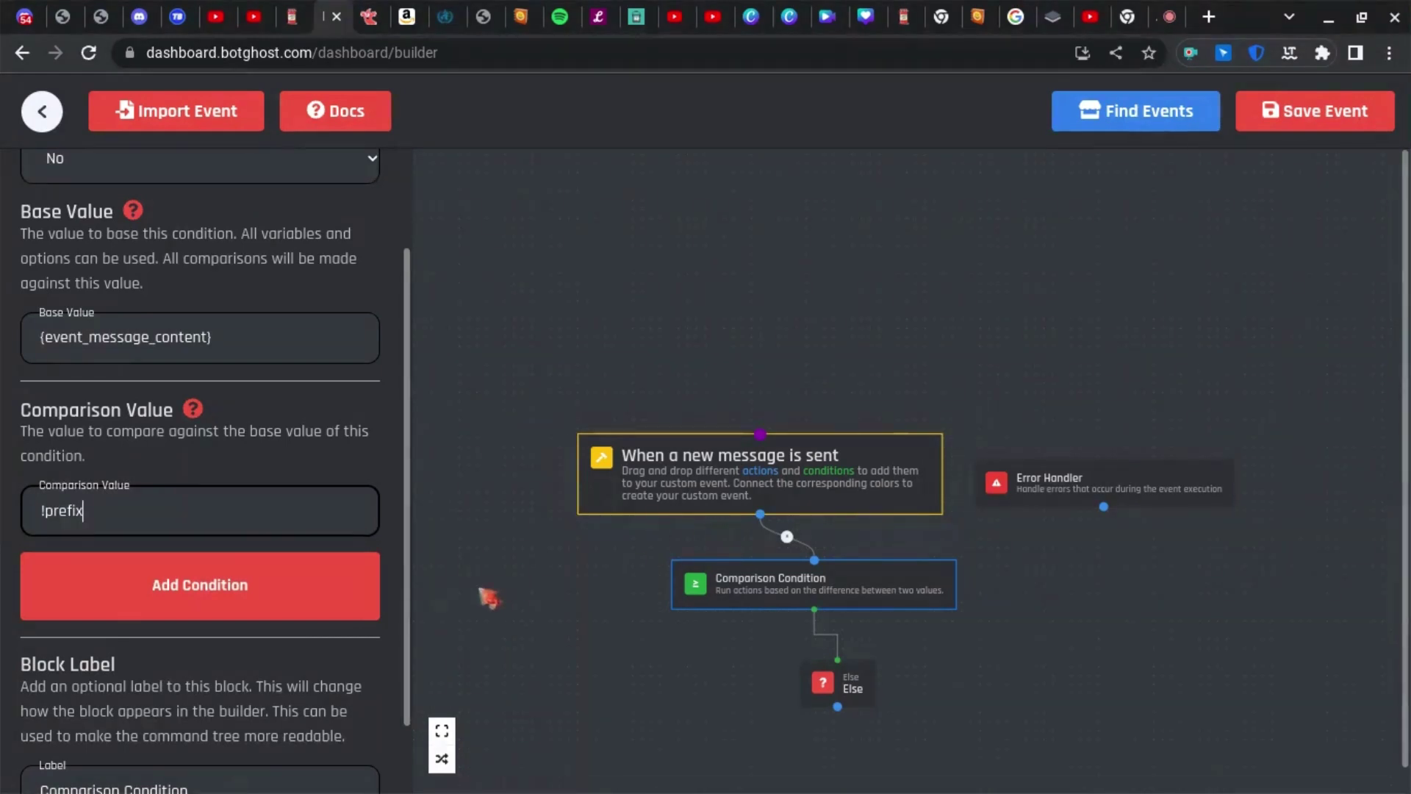
click(309, 593)
- Set the !prefix branch's comparison type to 'Equal to'
click(1038, 698)
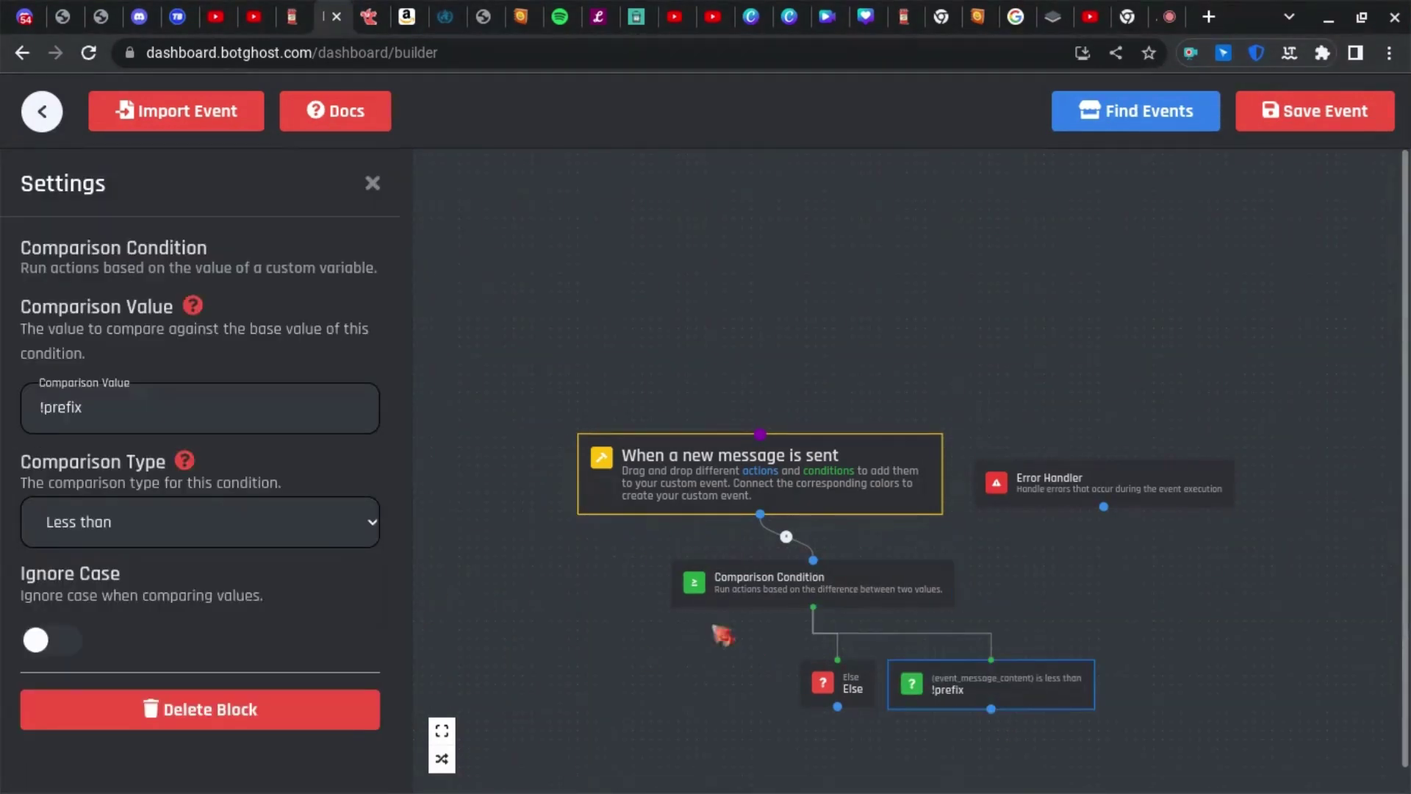
click(136, 508)
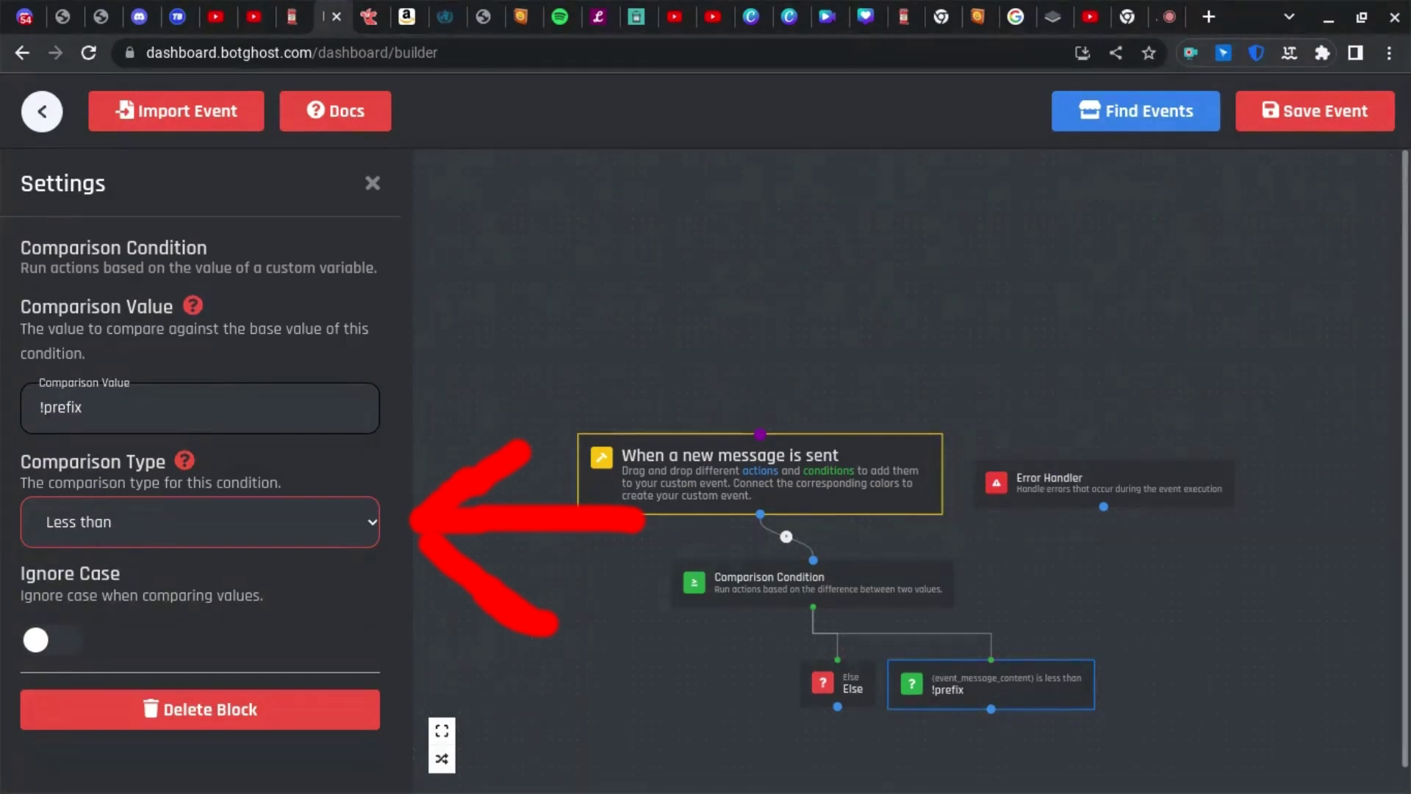
click(81, 564)
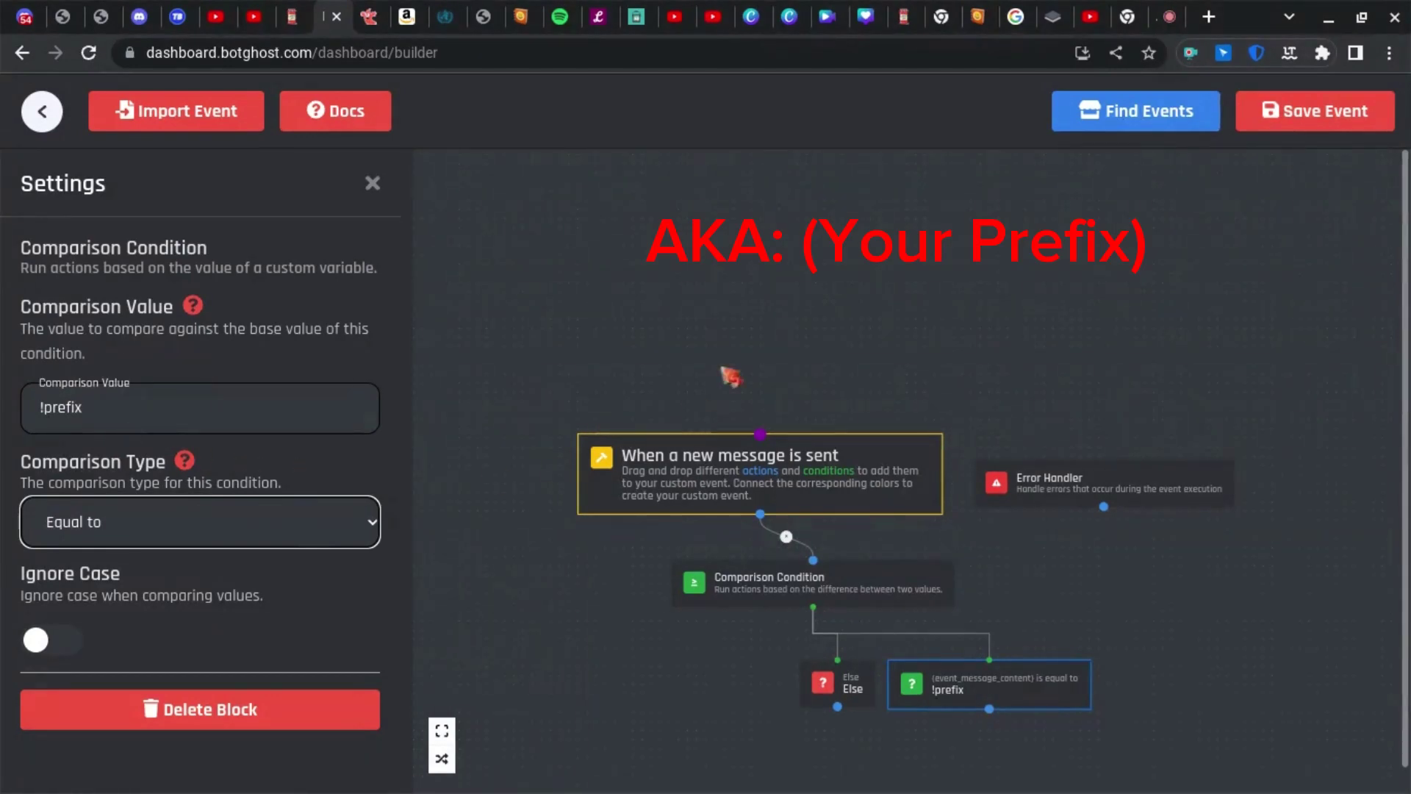
drag(875, 245, 558, 103)
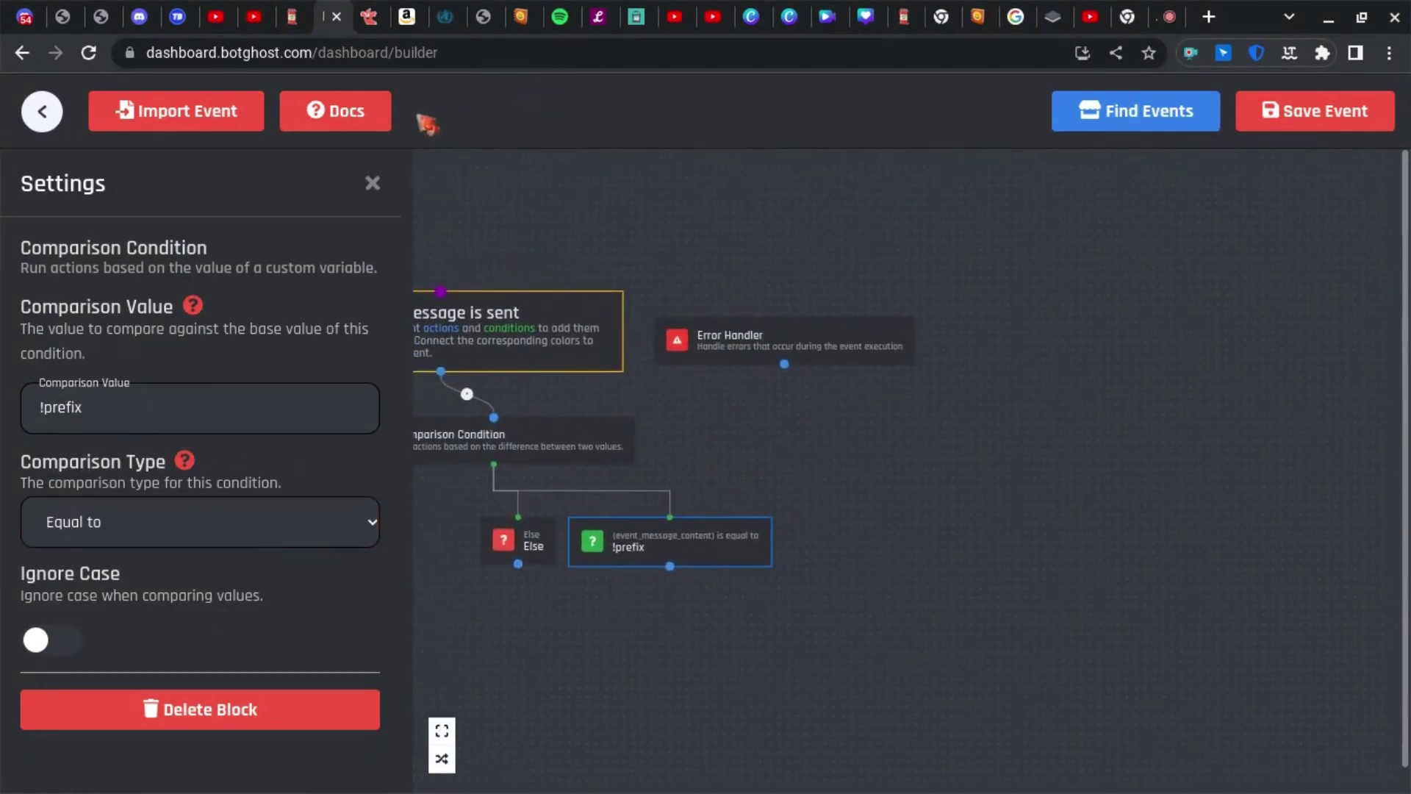
- Attach a Plain Text Reply 'The Prefix Command has been run.' to the !prefix branch and save
click(372, 183)
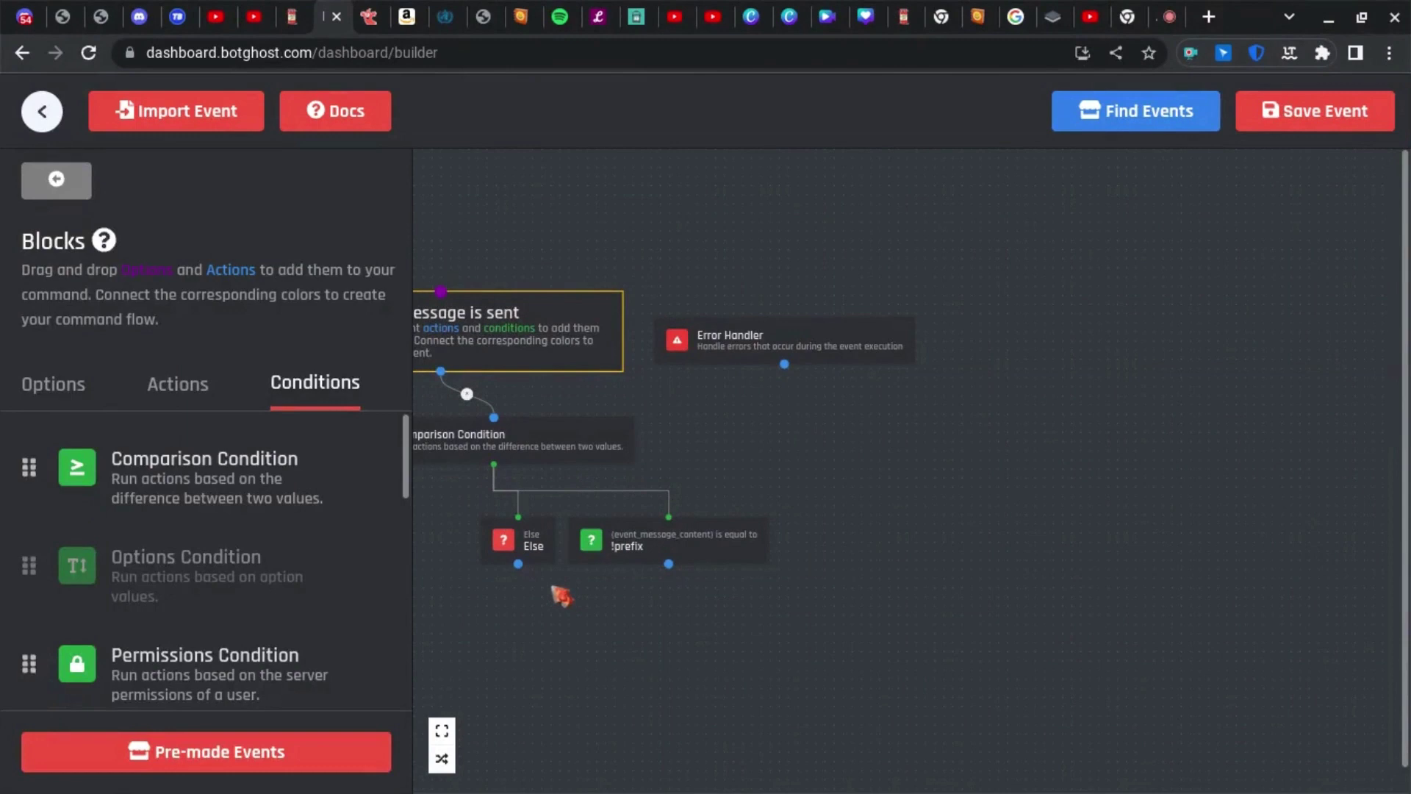
click(194, 397)
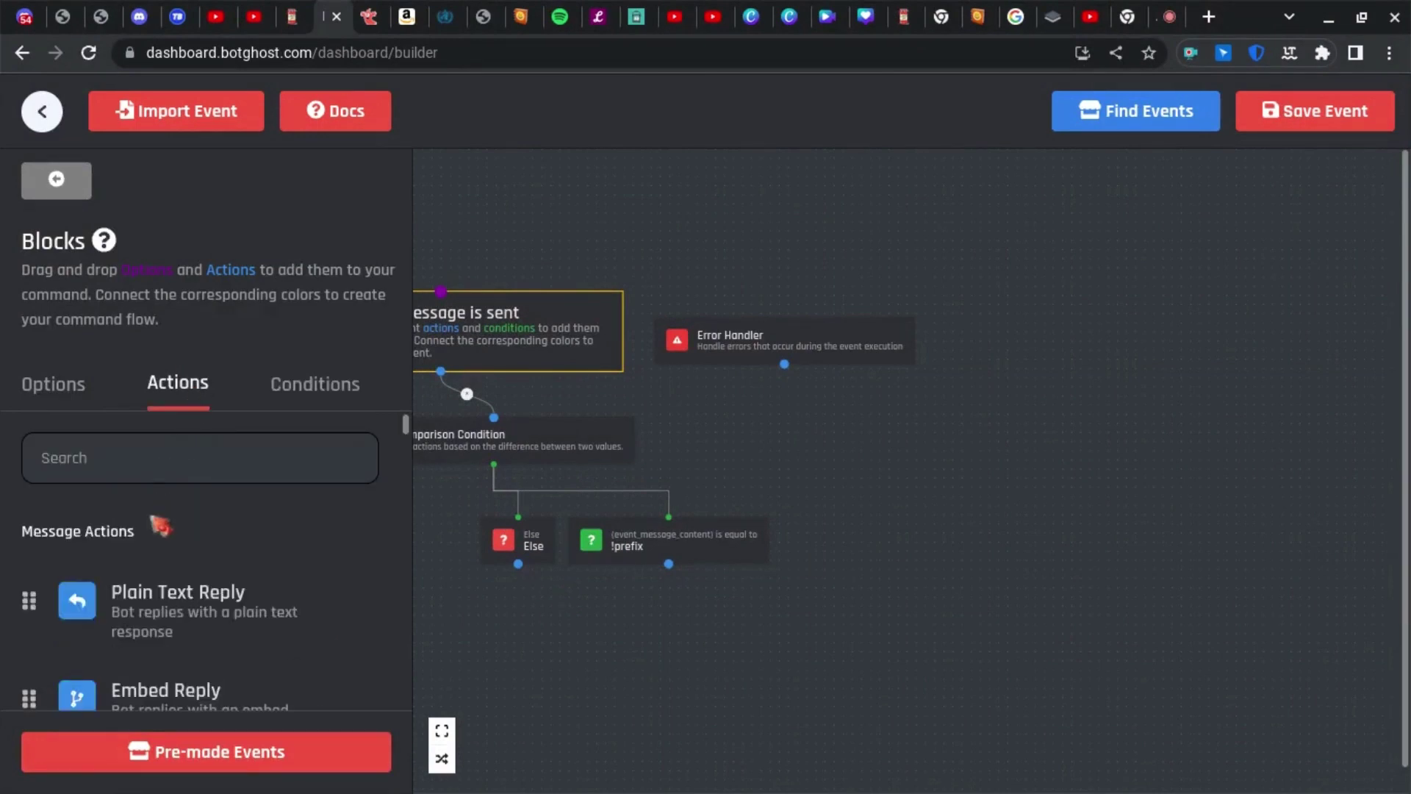
drag(389, 660, 731, 616)
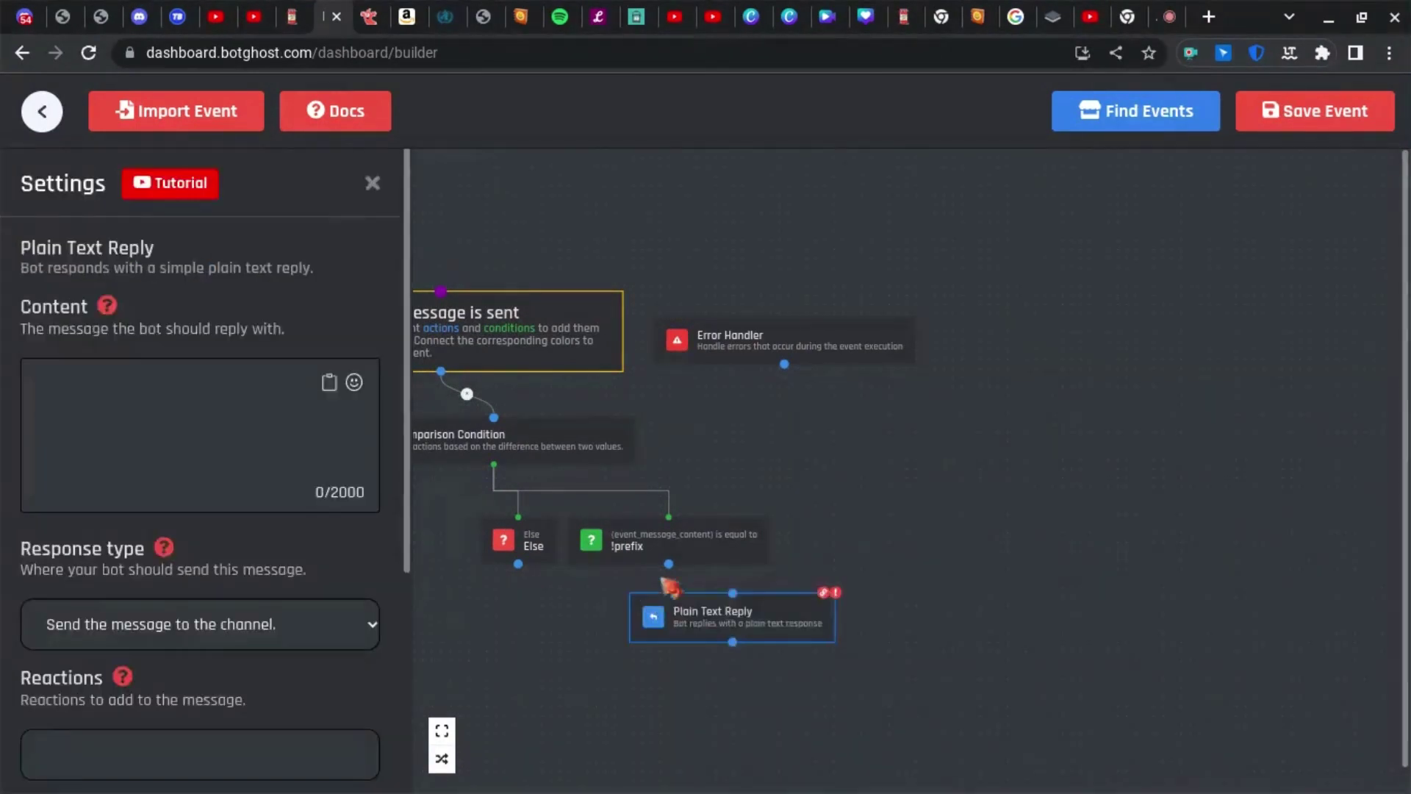
drag(669, 564, 733, 593)
click(200, 484)
text(The )
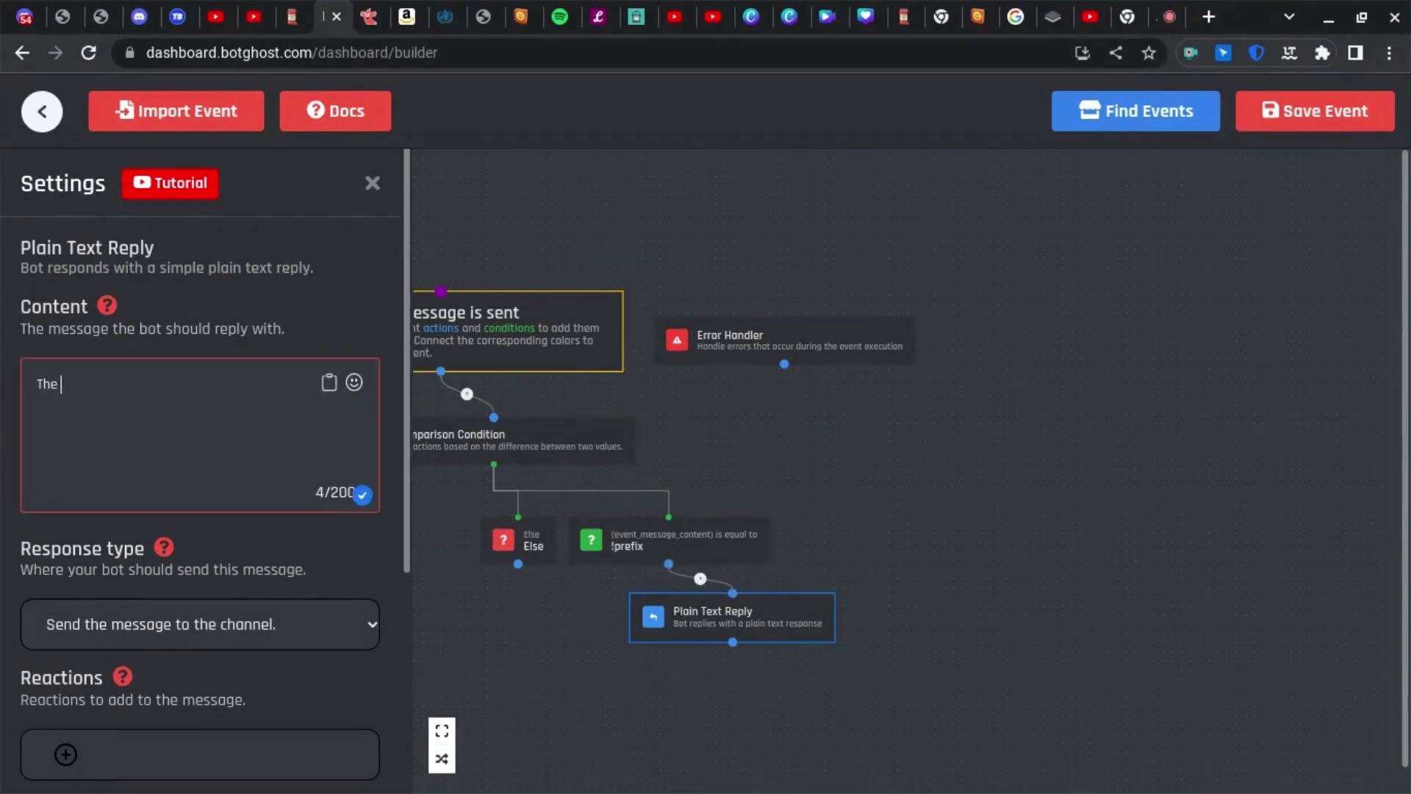
text(Prefix Command ha)
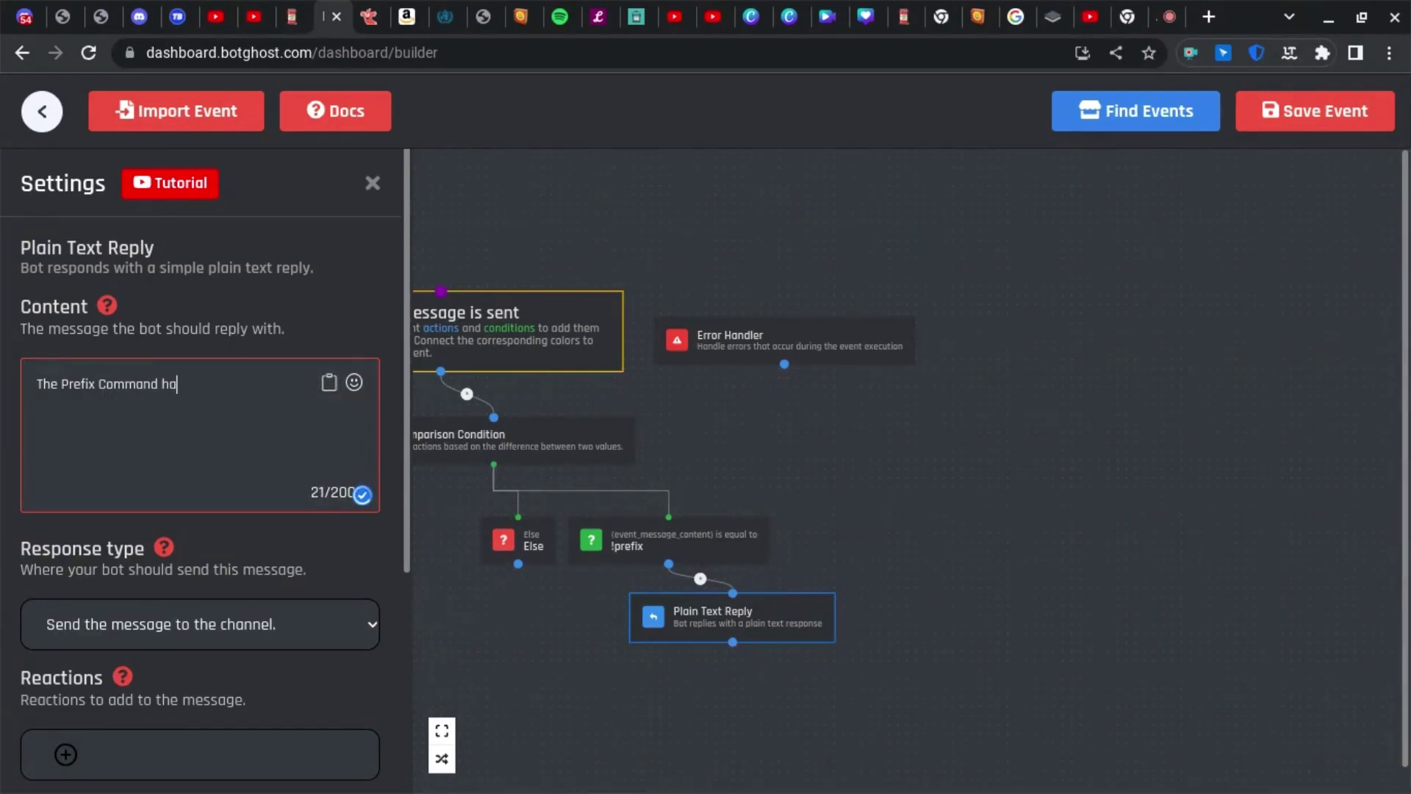
text(s been run.)
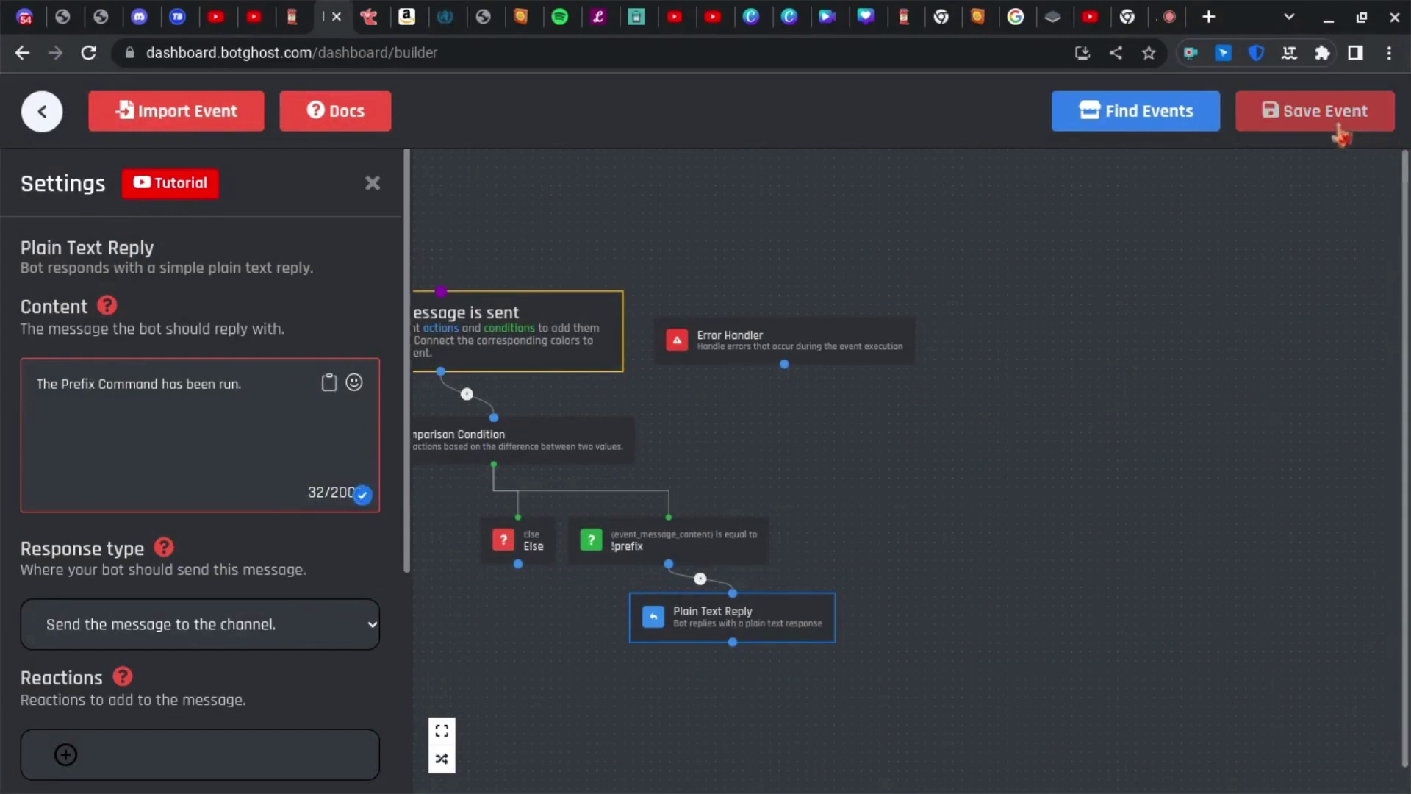
click(1372, 128)
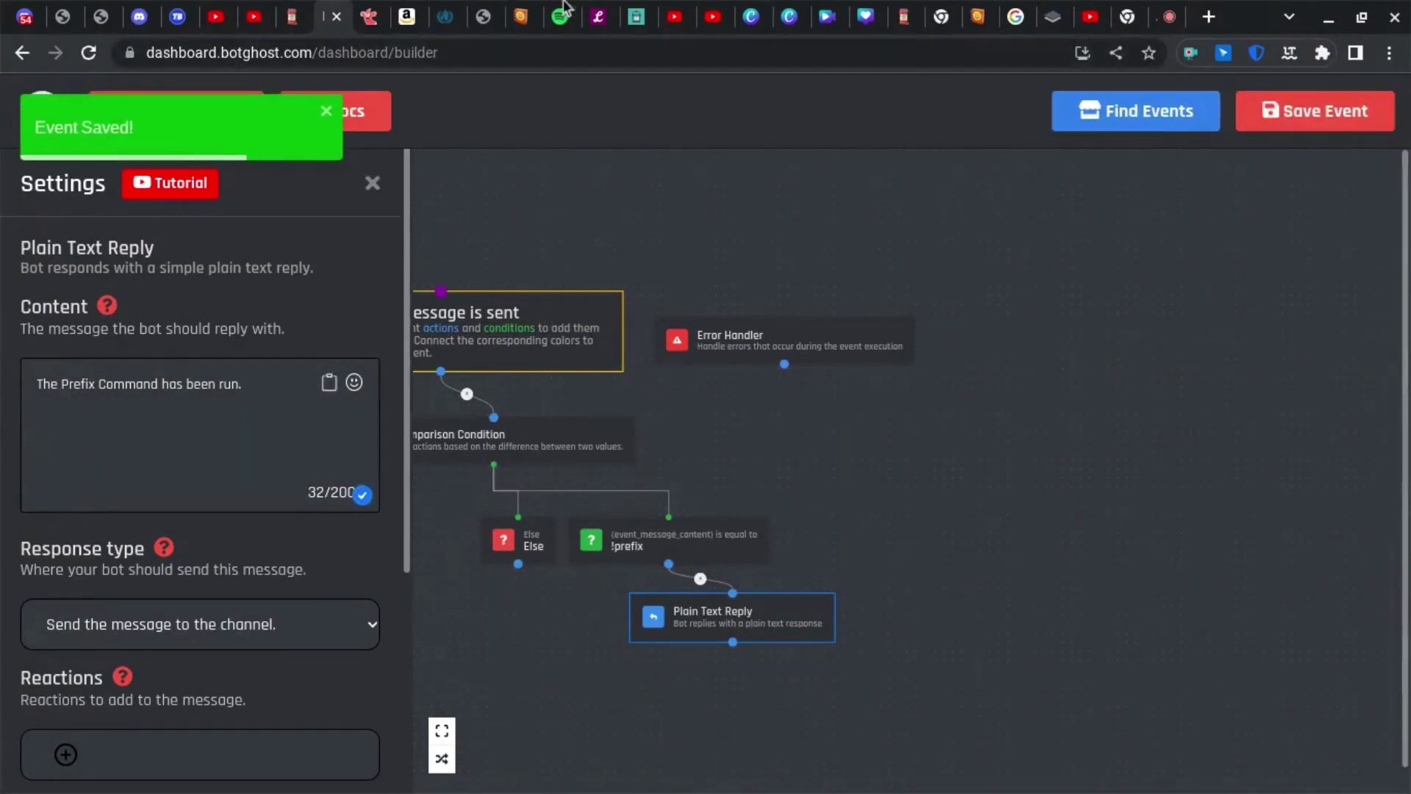
- Send !prefix in Discord's #prefix-command, confirm the bot's reply, then return to BotGhost
click(5, 11)
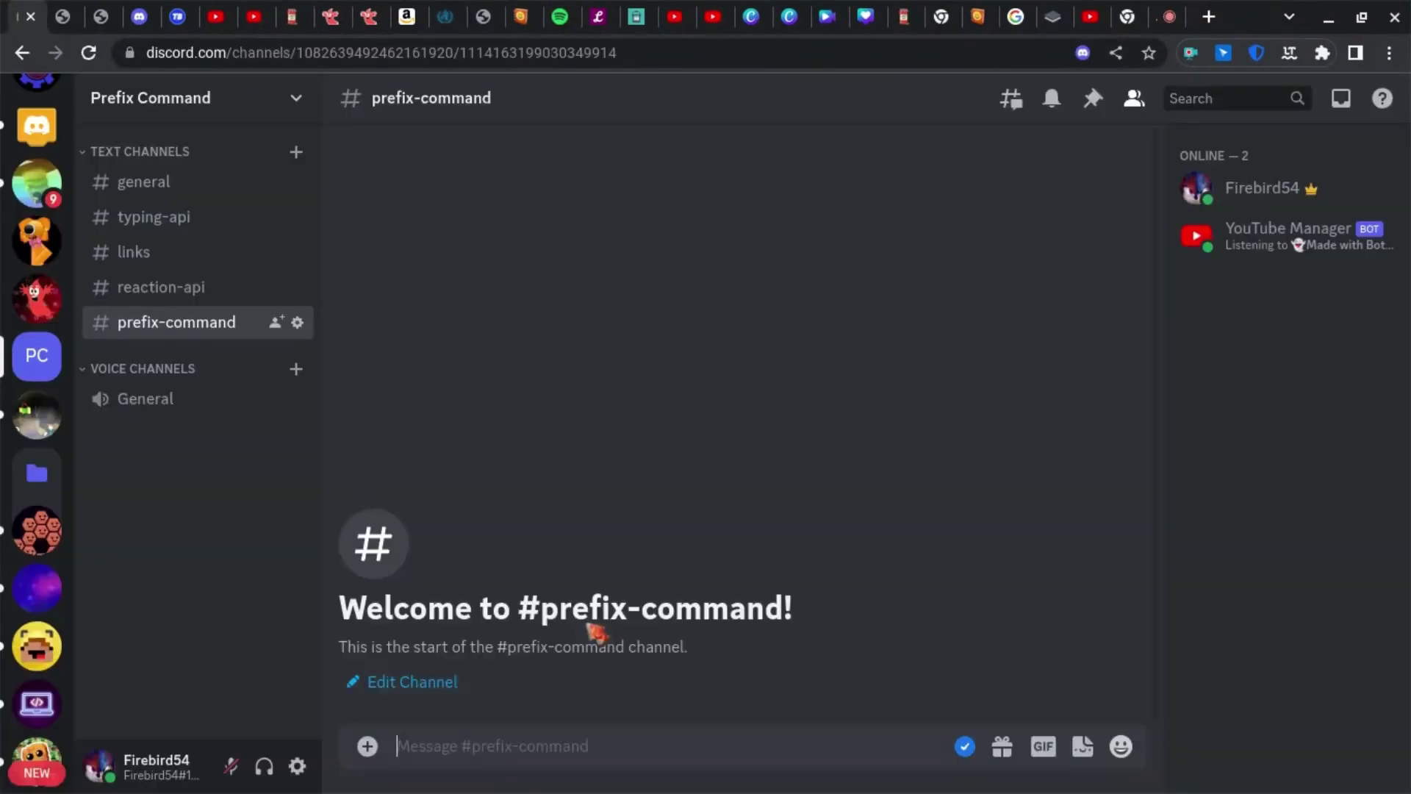
text(!pre)
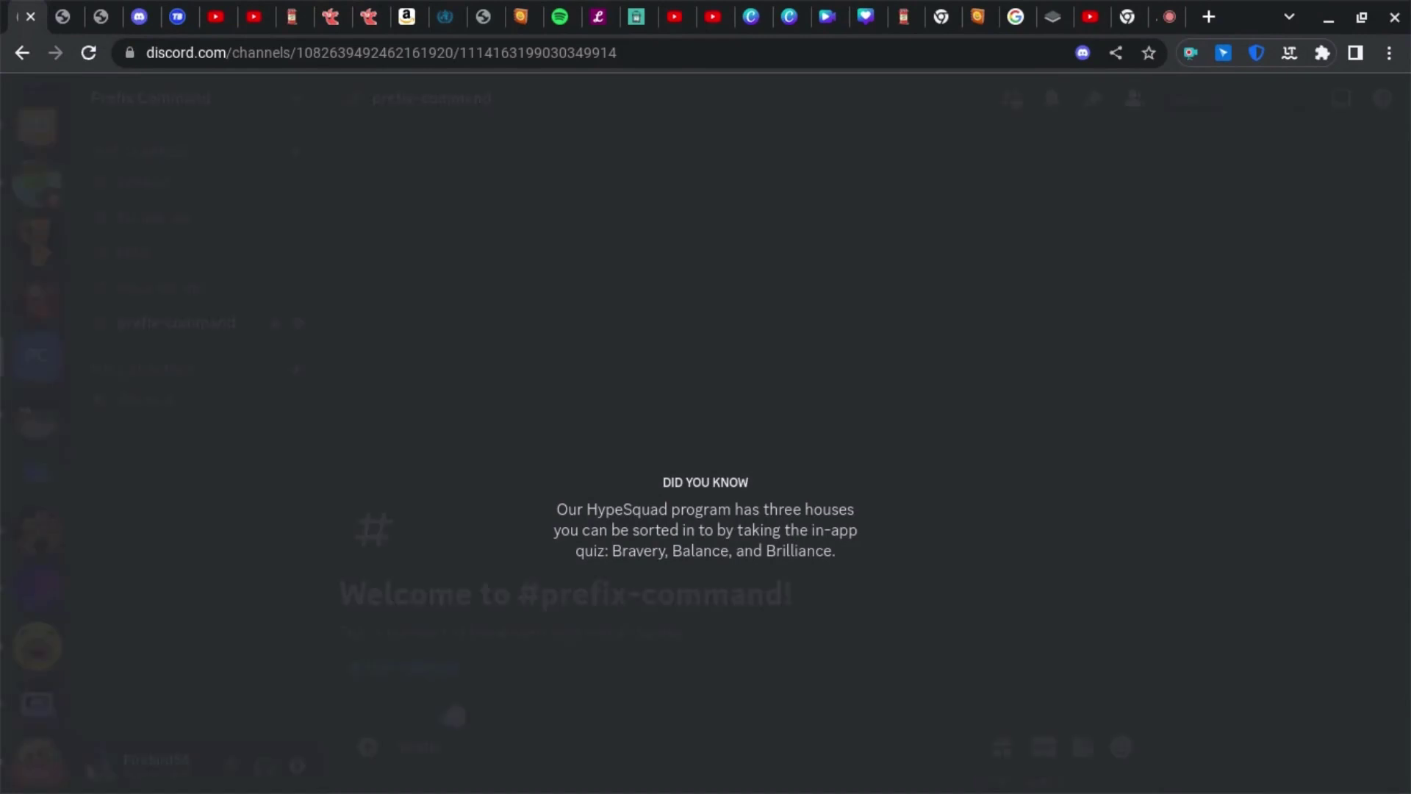
text(fix)
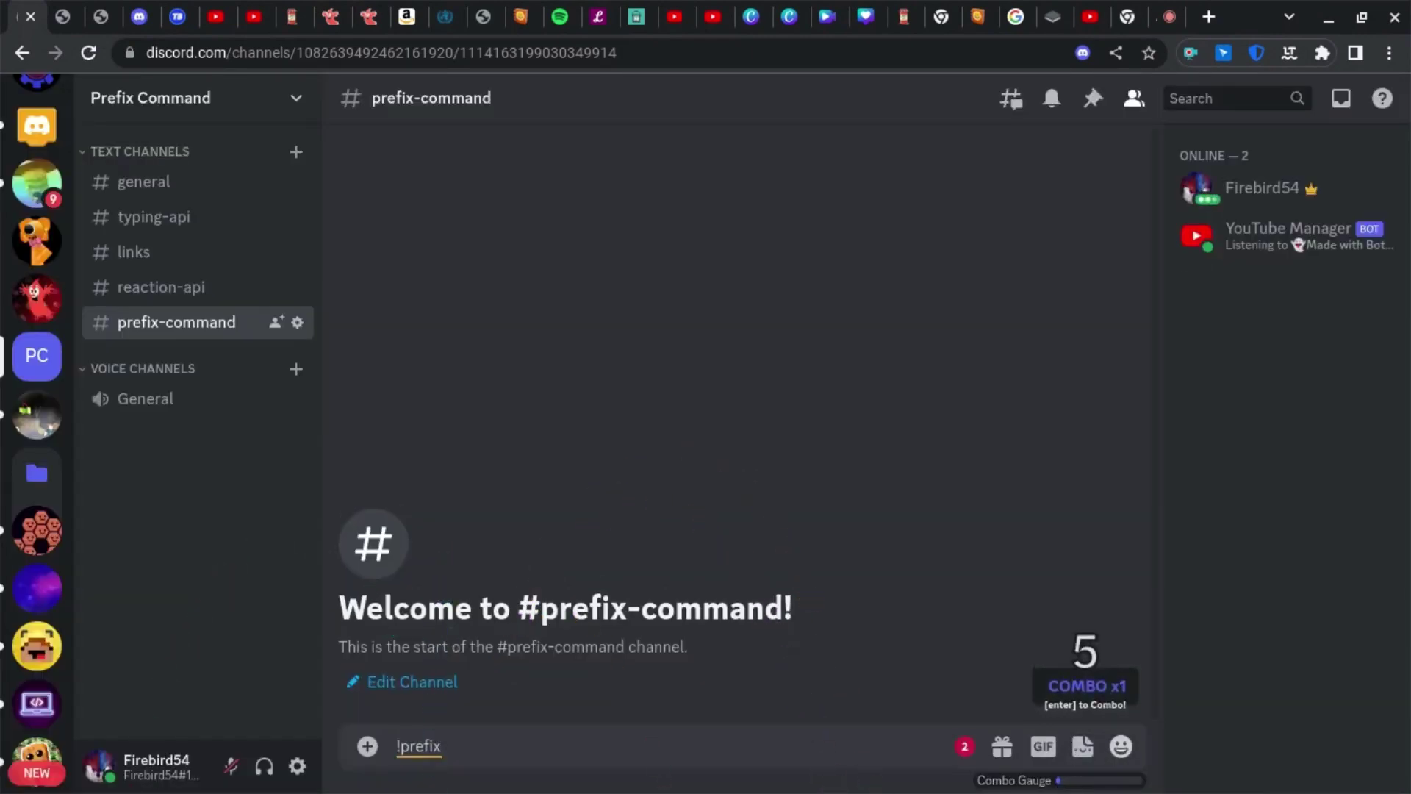
key(Return)
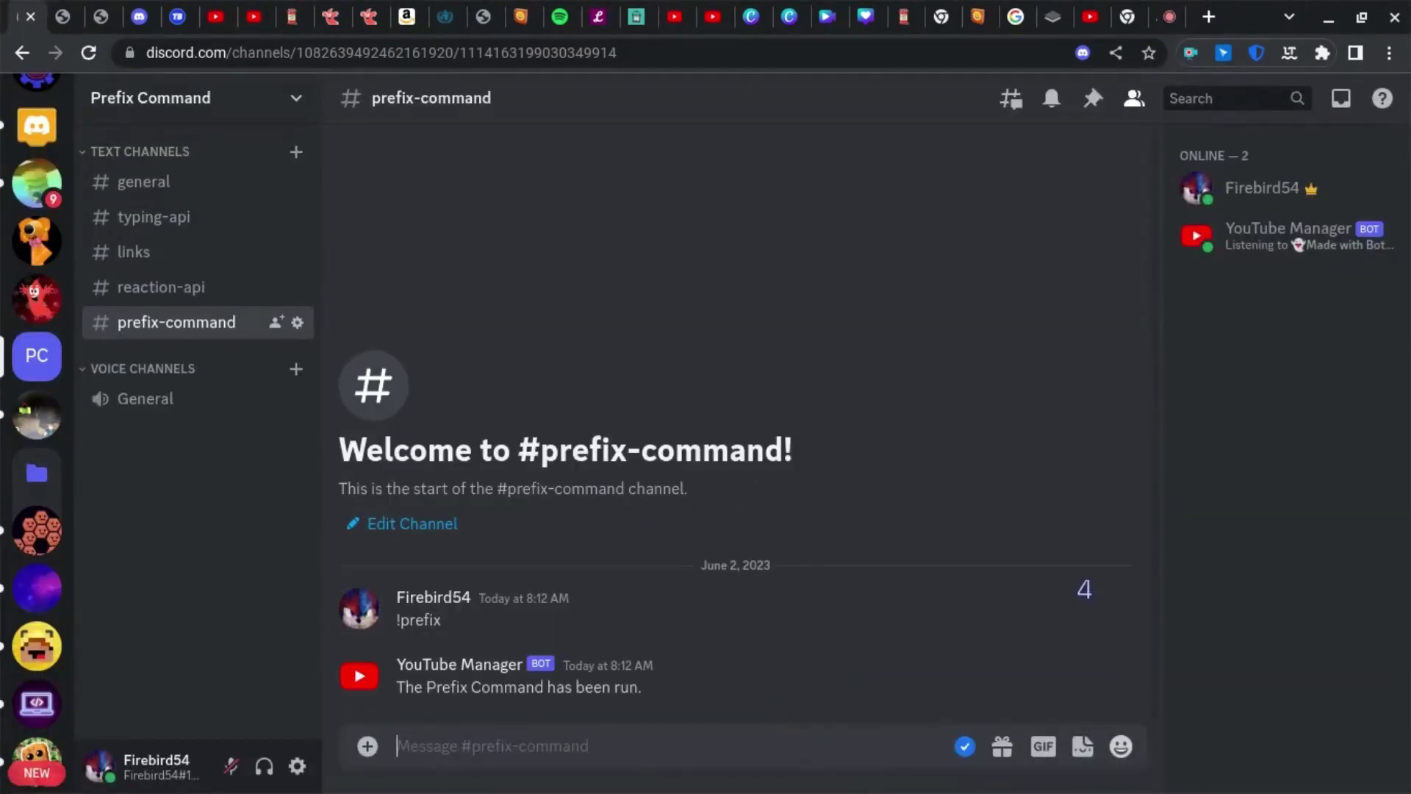
drag(395, 688, 705, 701)
click(706, 700)
click(331, 8)
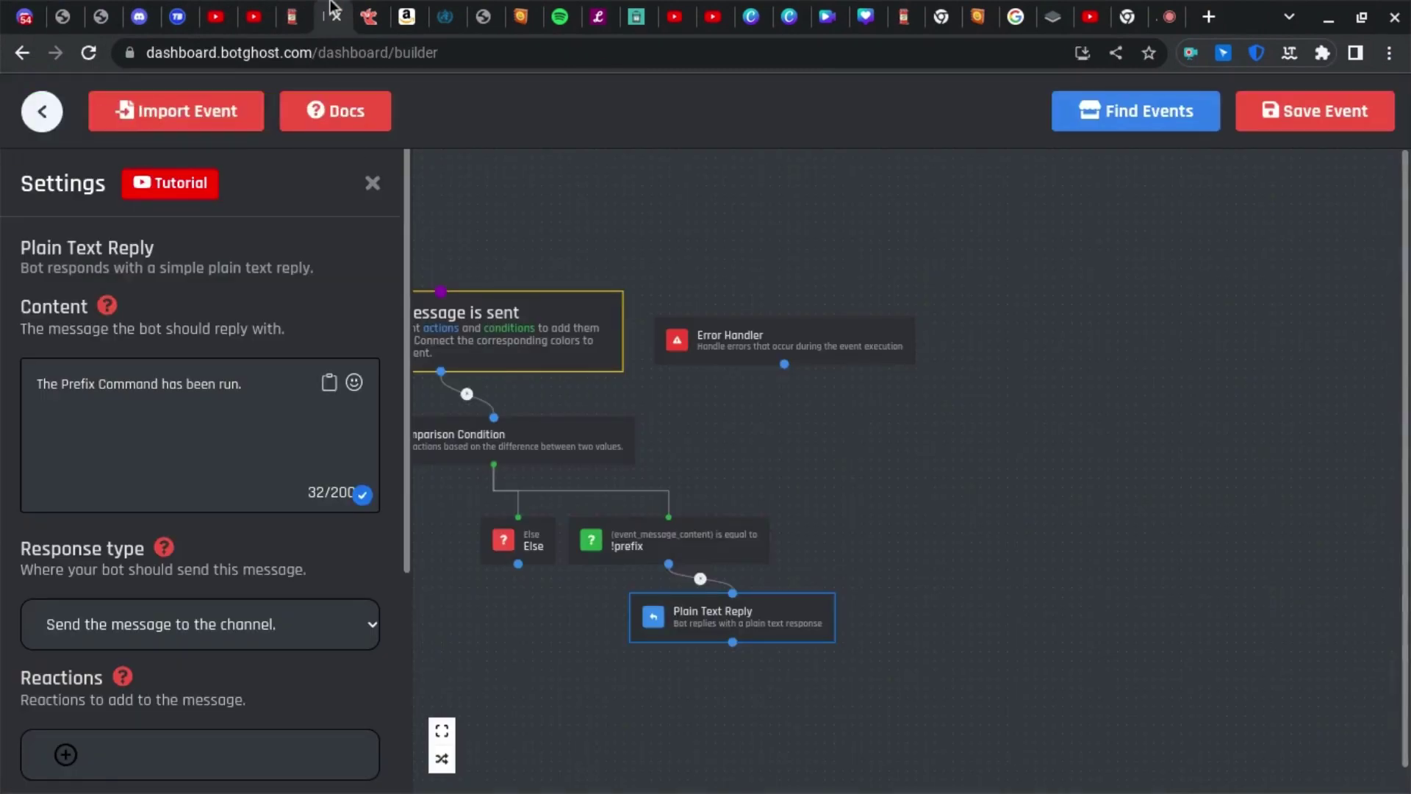
- Chain a Direct Message a User block after the reply saying 'Direct Message from prefix command' and save
click(373, 183)
scroll(261, 522, down, 3)
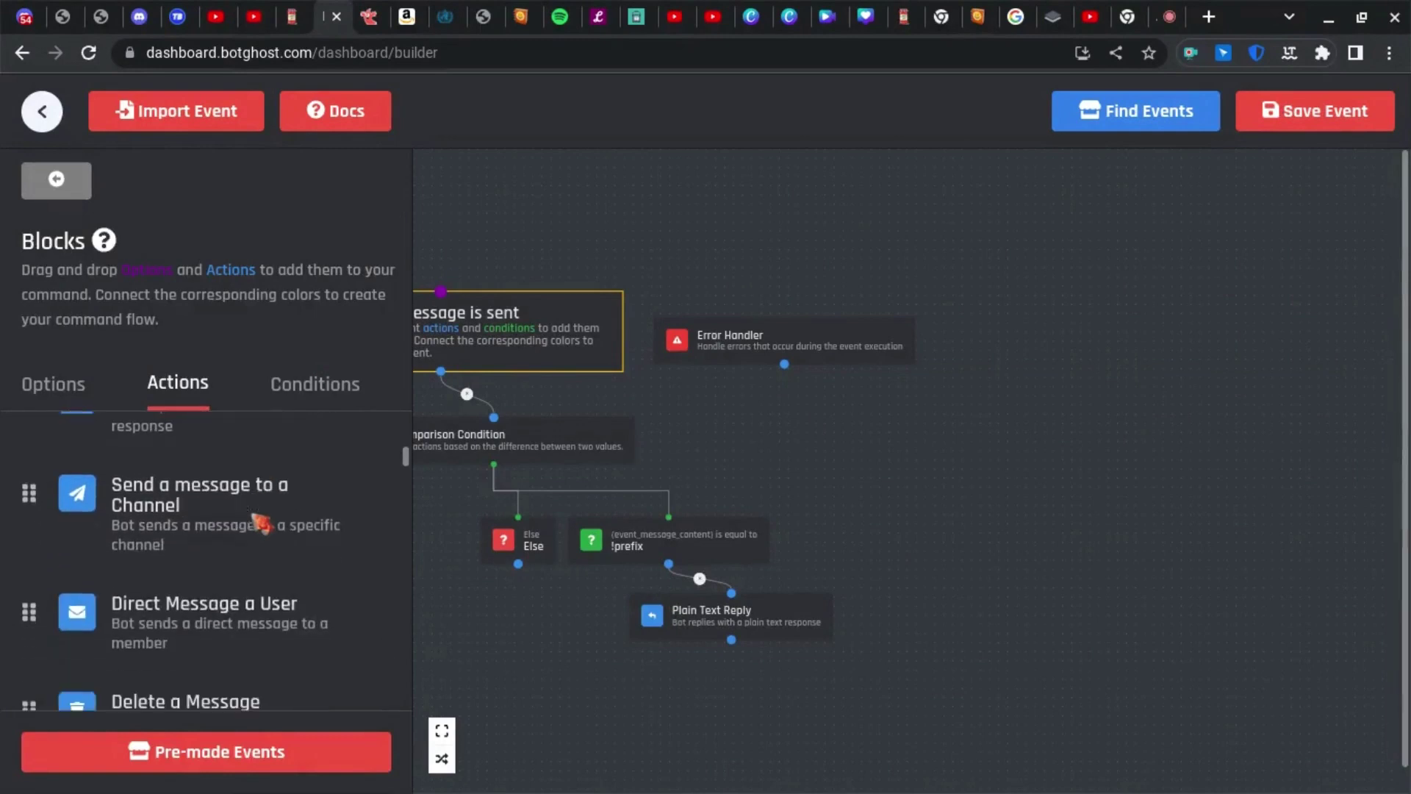
scroll(250, 528, down, 3)
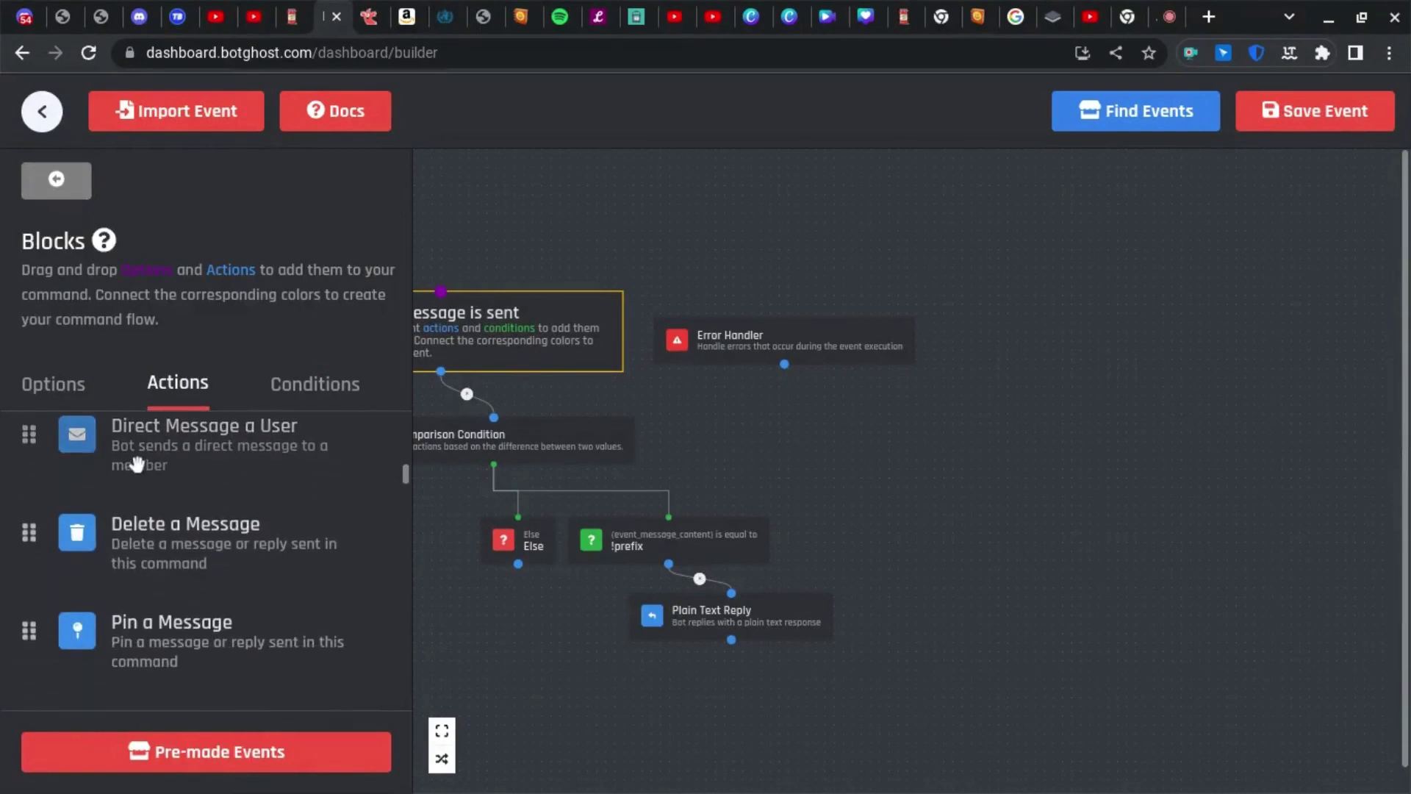
drag(183, 498, 750, 728)
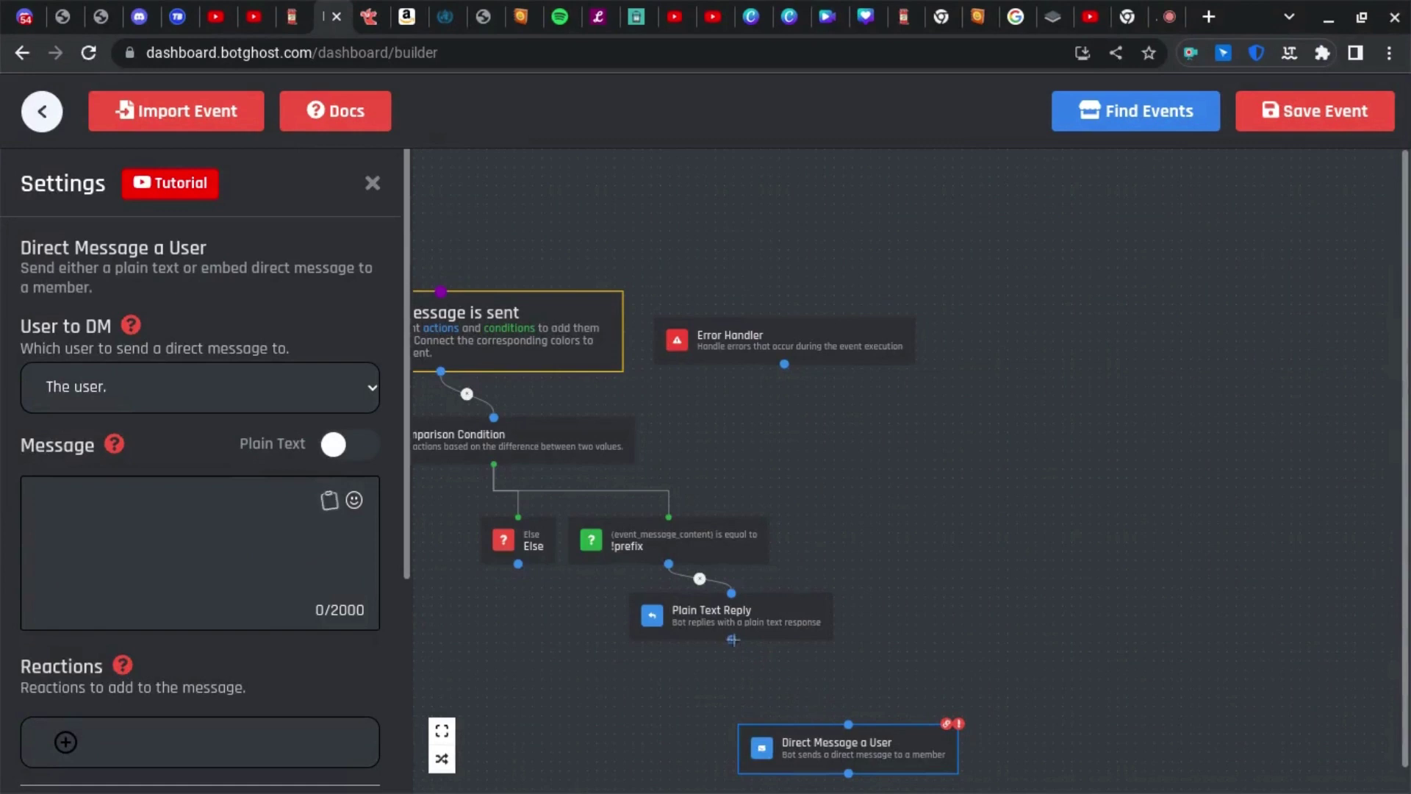
drag(733, 640, 849, 727)
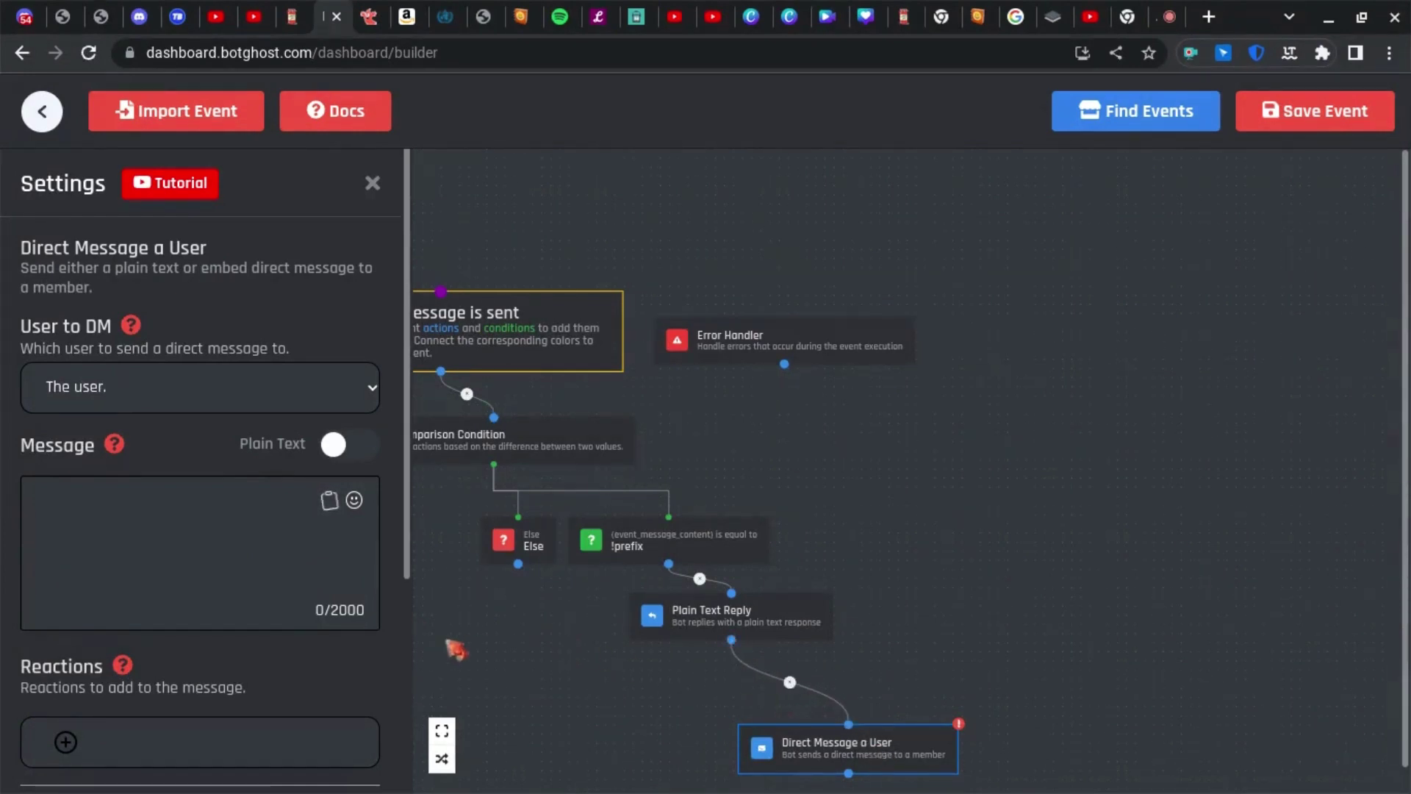
click(233, 577)
text(Dire)
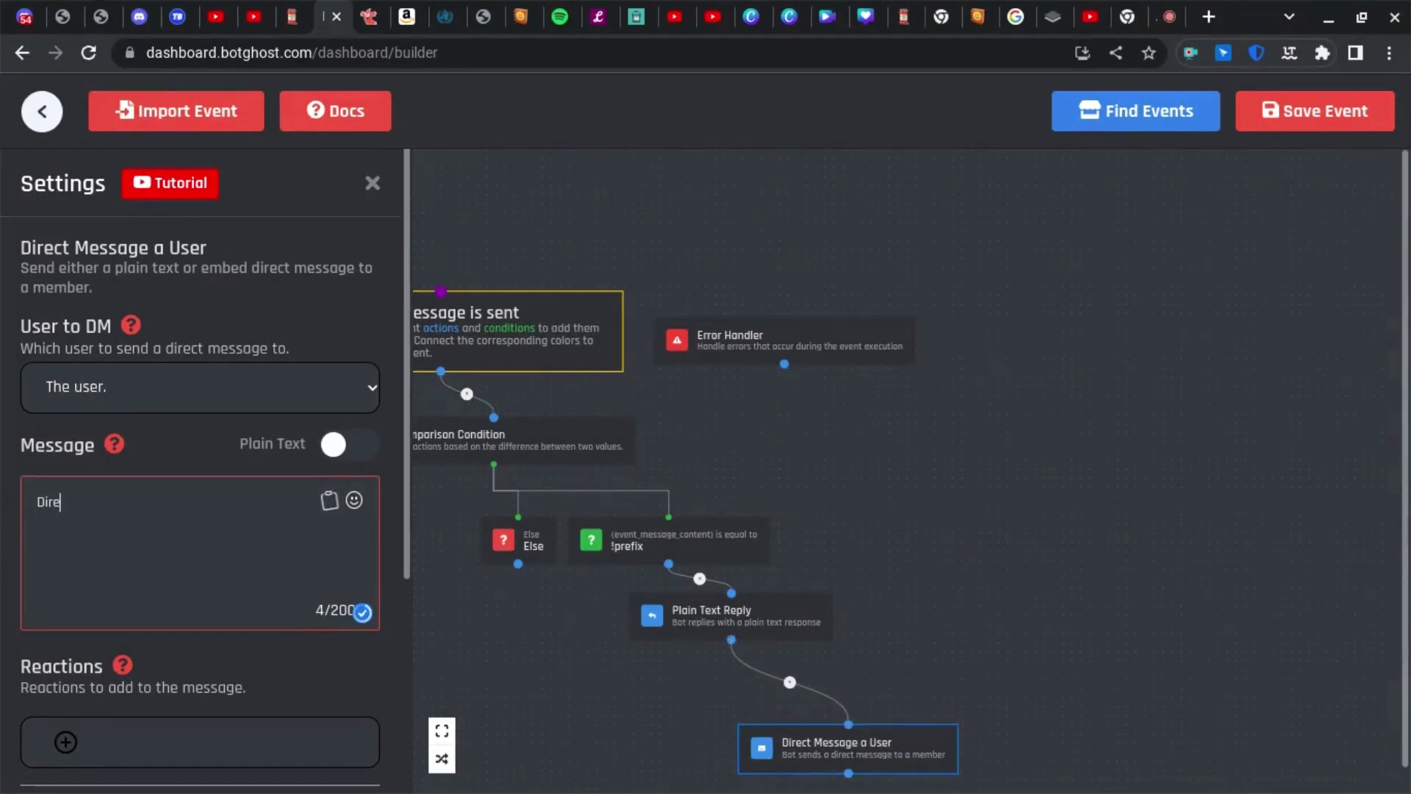
text(ct Me)
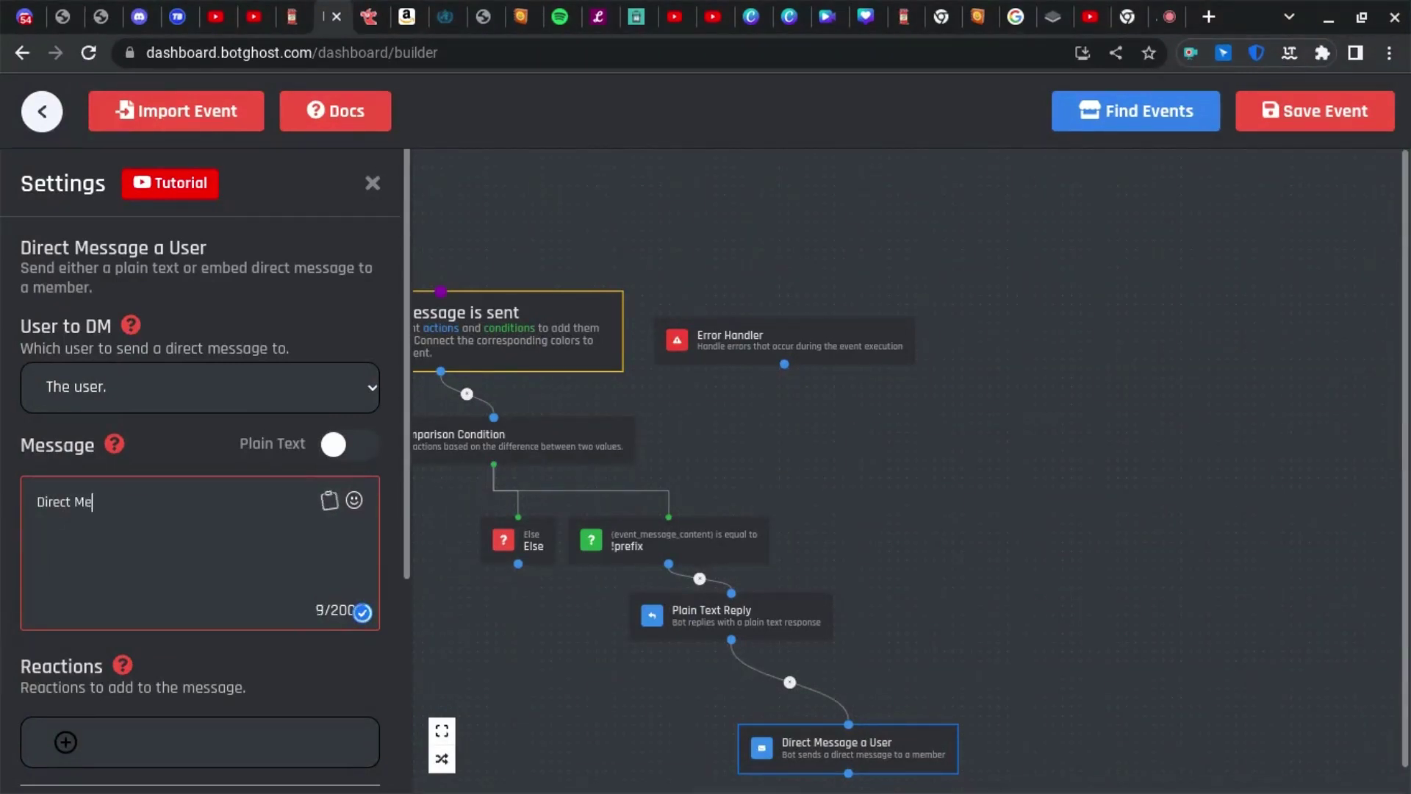
text(ssage from prefix command)
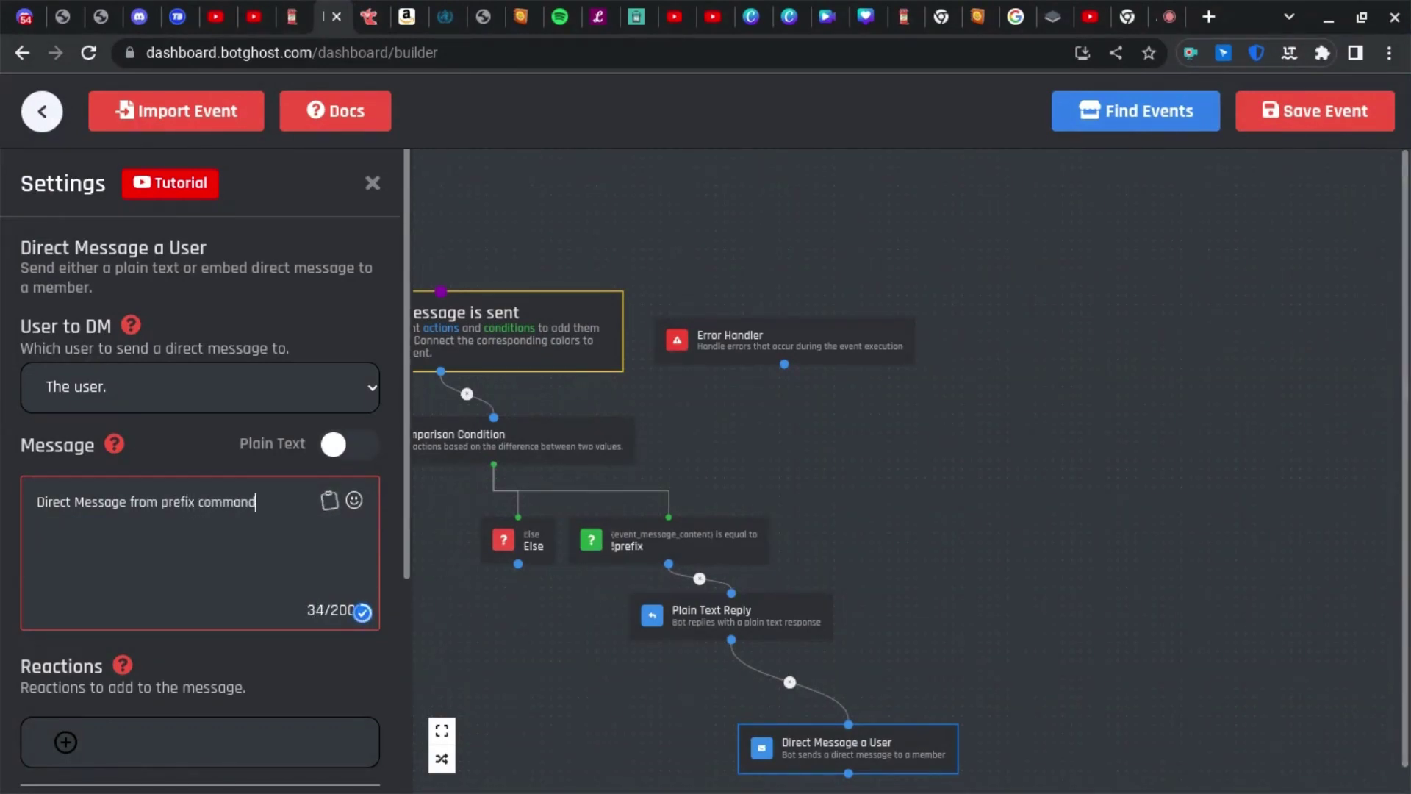
click(1336, 145)
click(1327, 122)
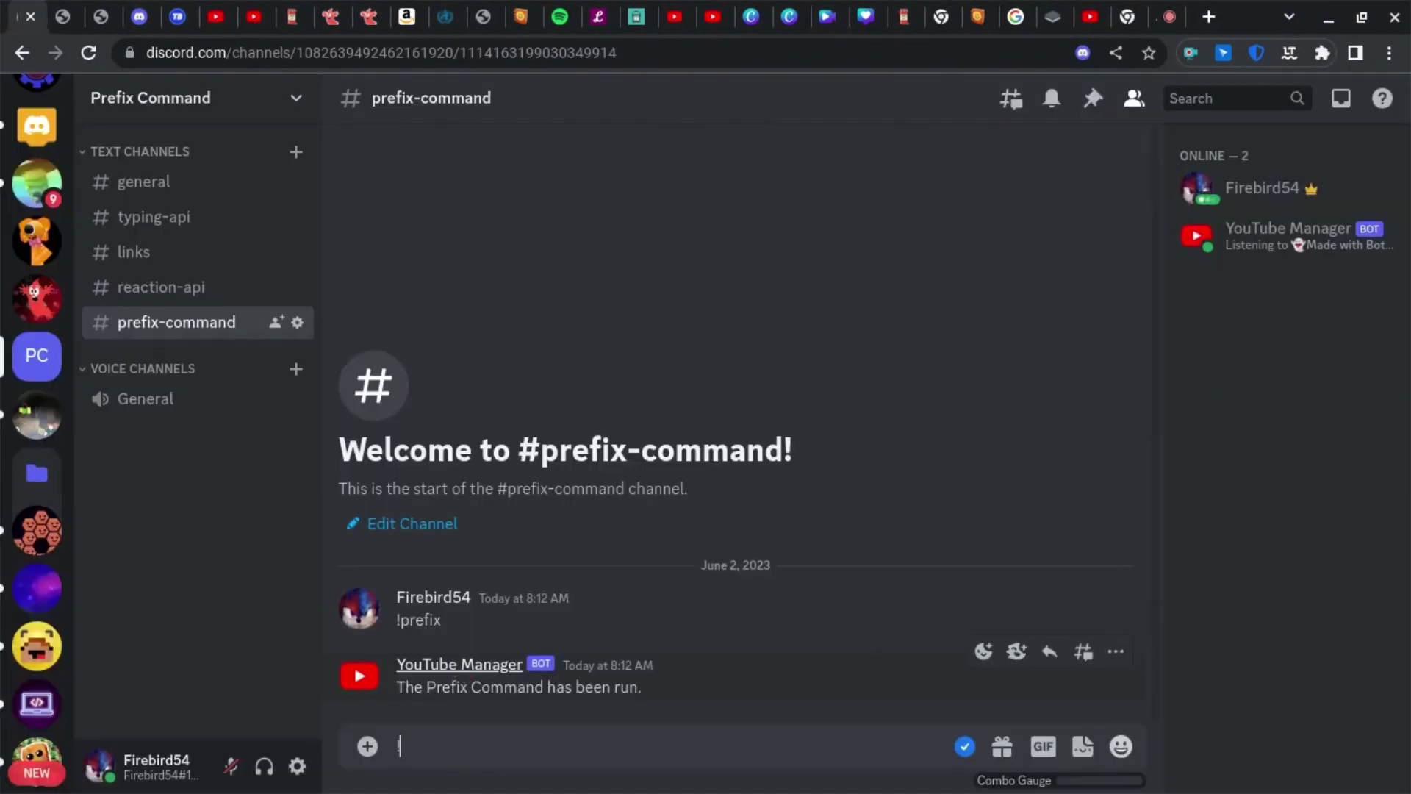
- Send !prefix again and check the bot's DM reads 'Direct Message from prefix command'
text(prefix)
key(Return)
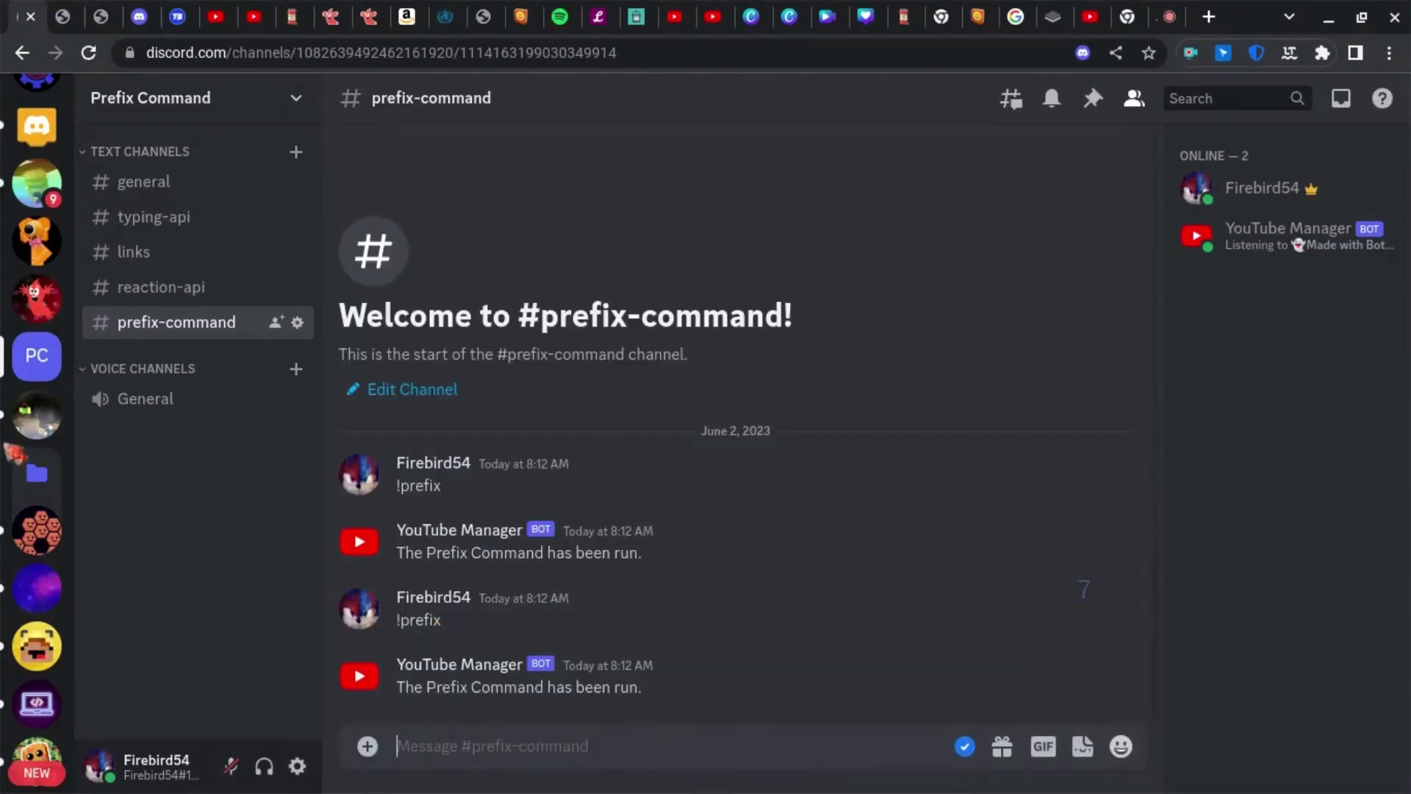
click(36, 144)
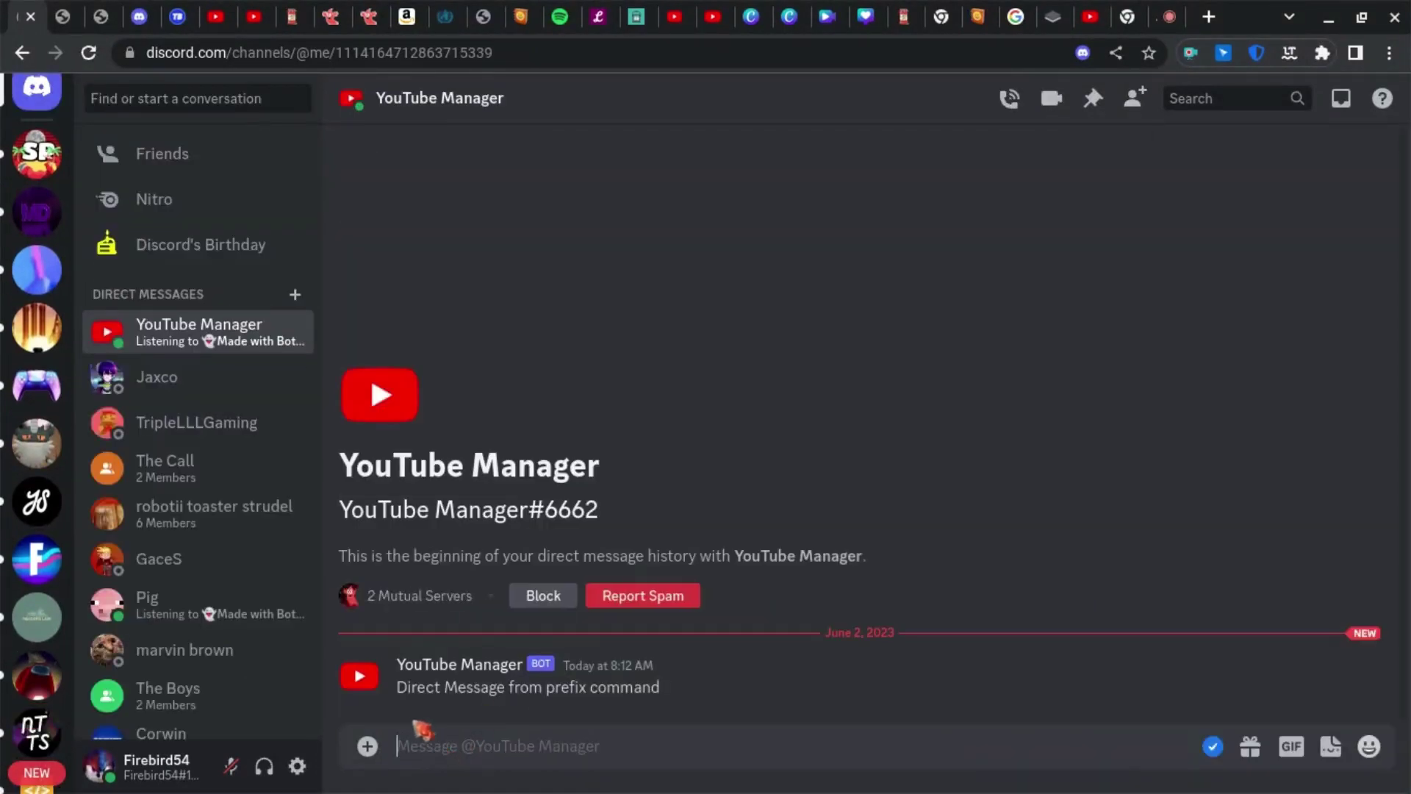
drag(412, 689, 671, 697)
click(671, 697)
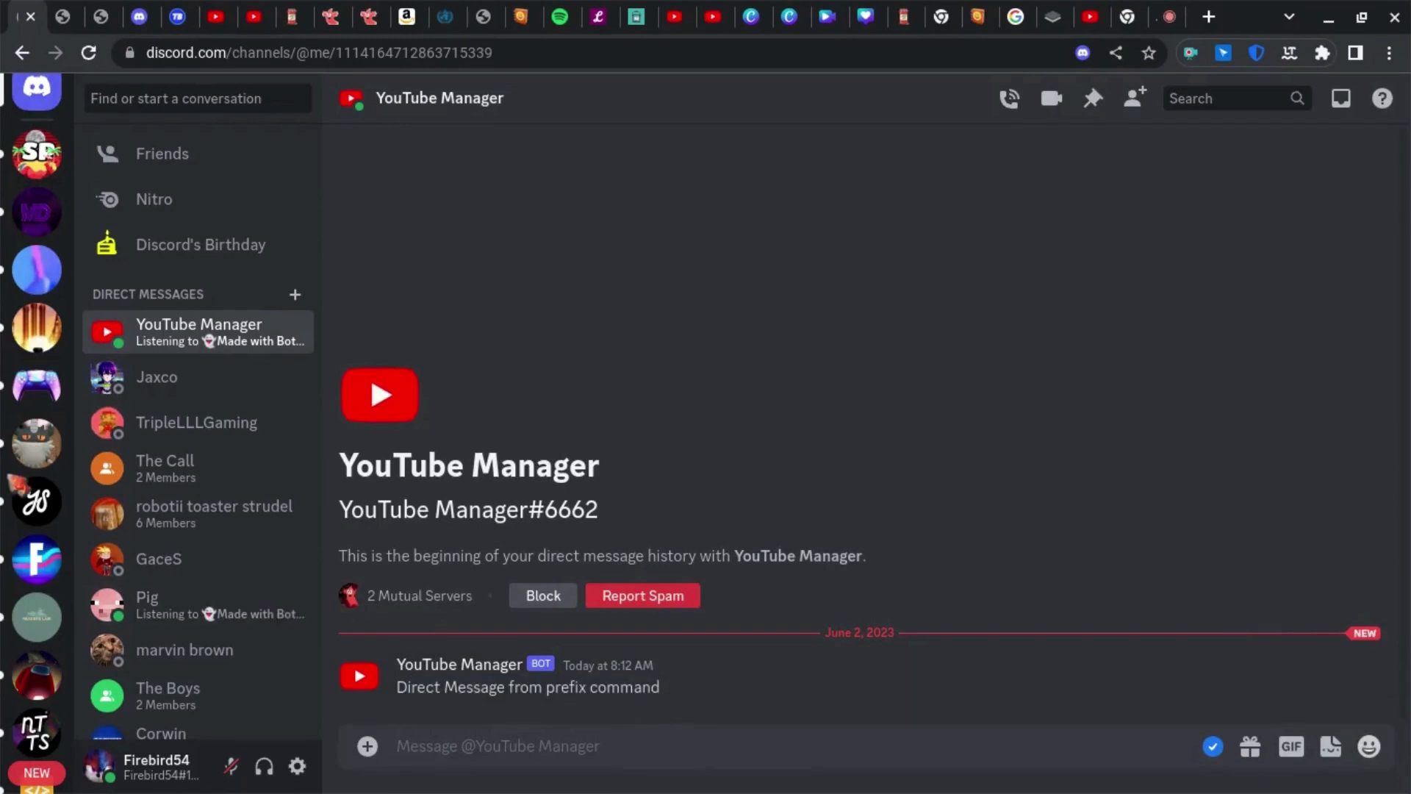